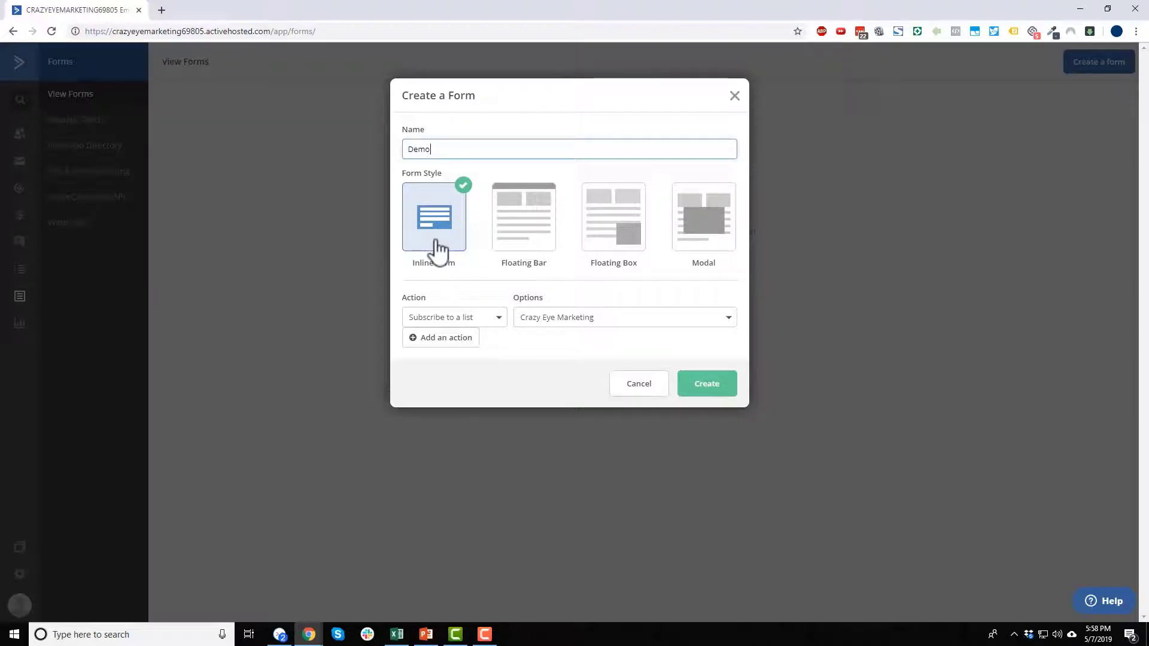
click(519, 222)
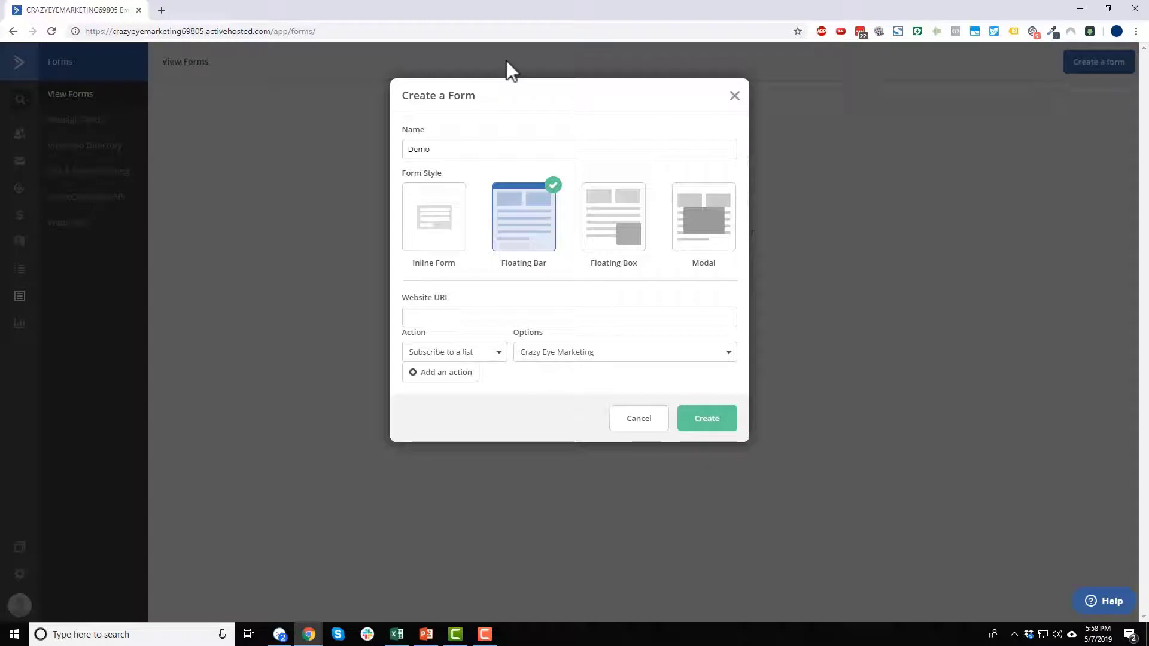
click(594, 202)
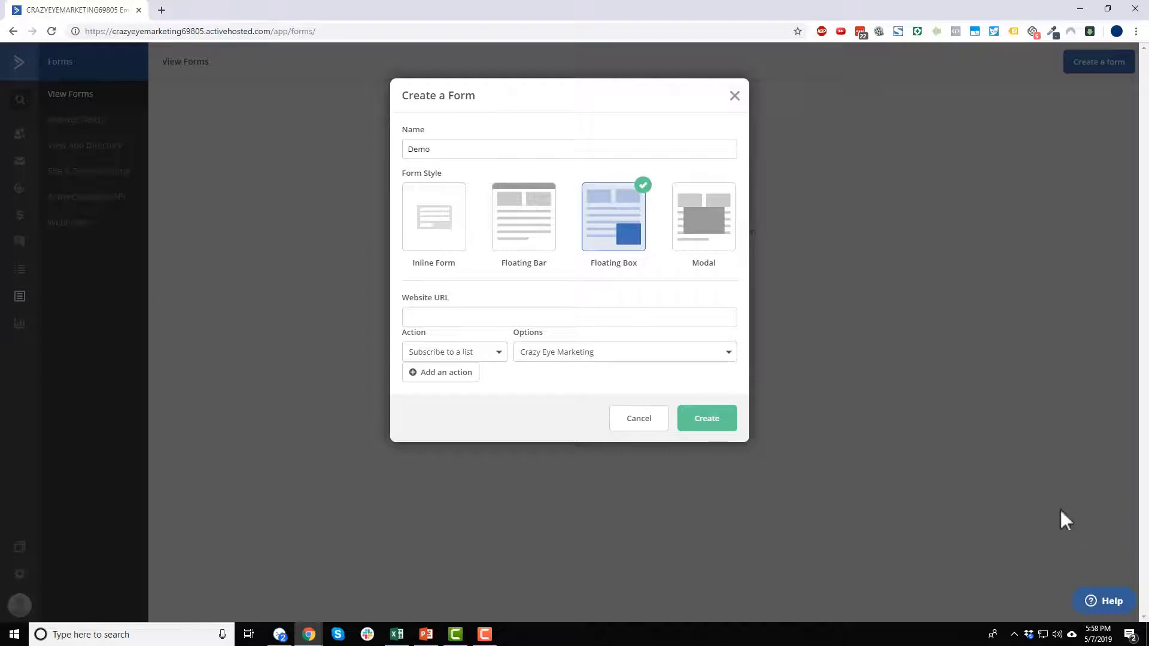
click(684, 238)
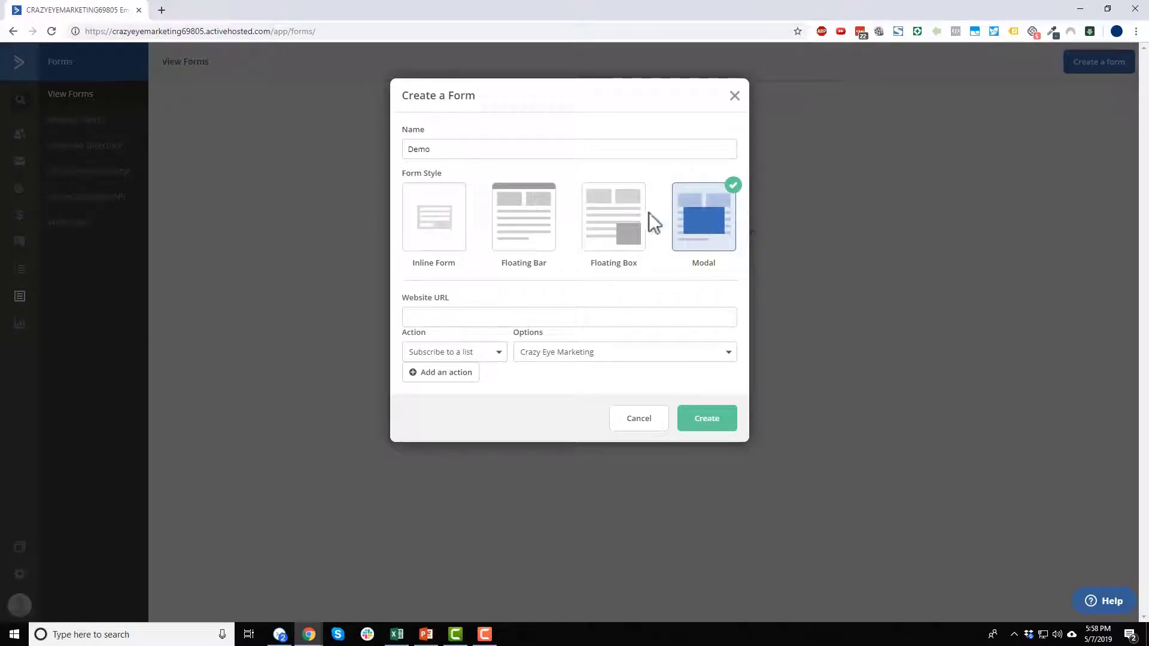
click(438, 238)
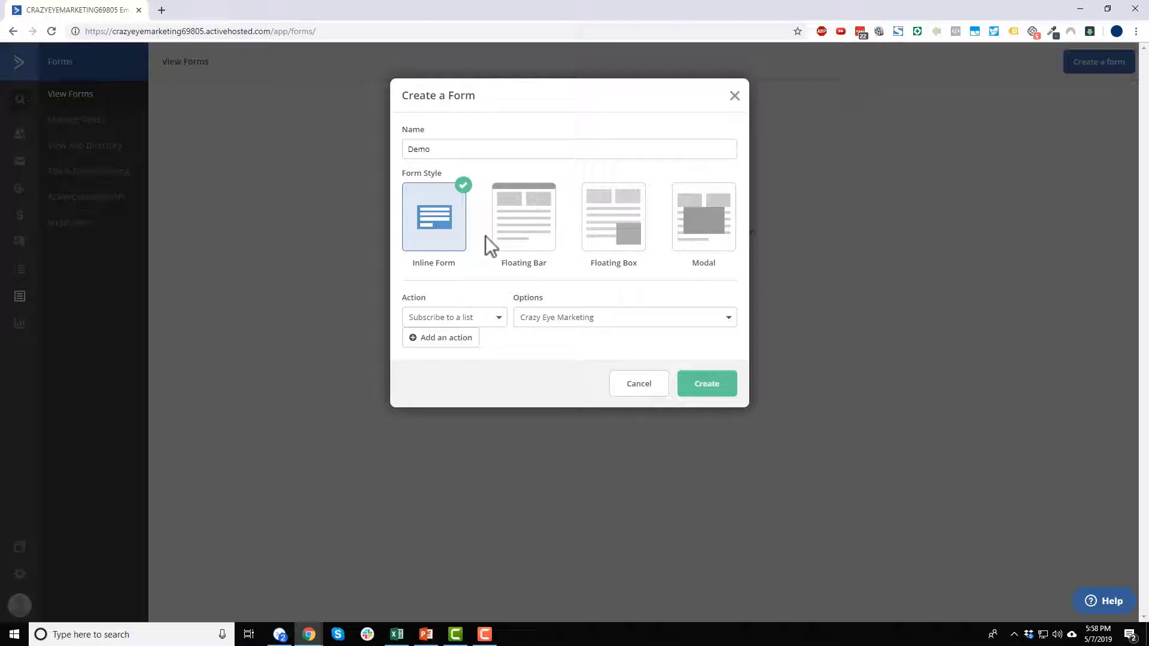
click(437, 226)
click(488, 328)
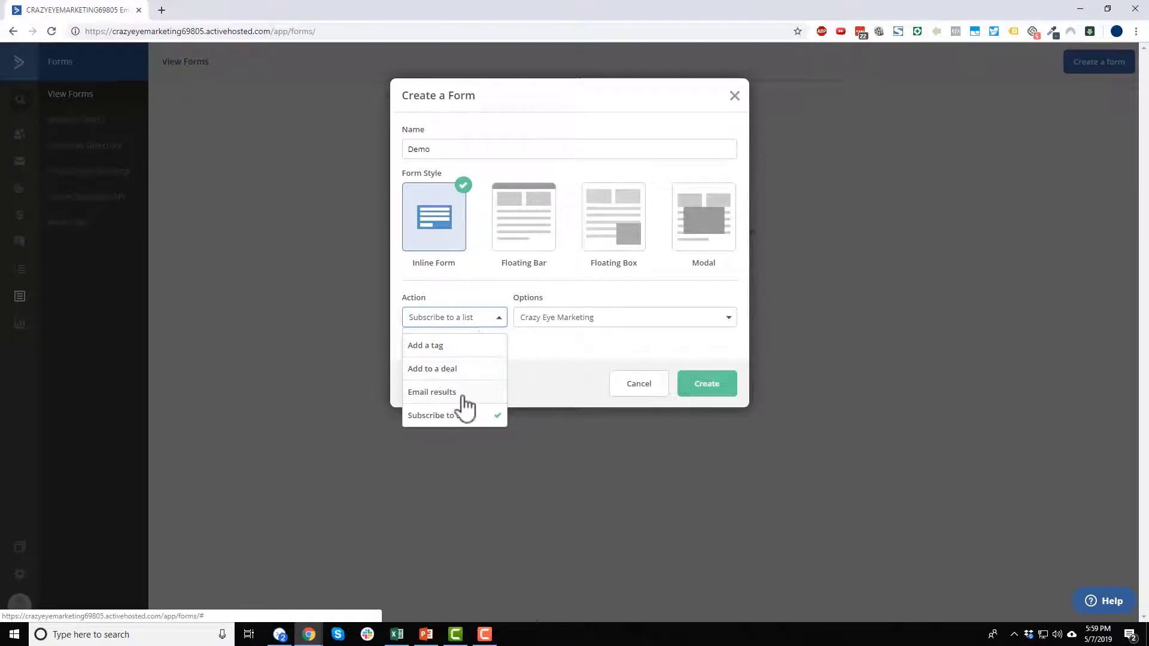
click(623, 345)
click(630, 316)
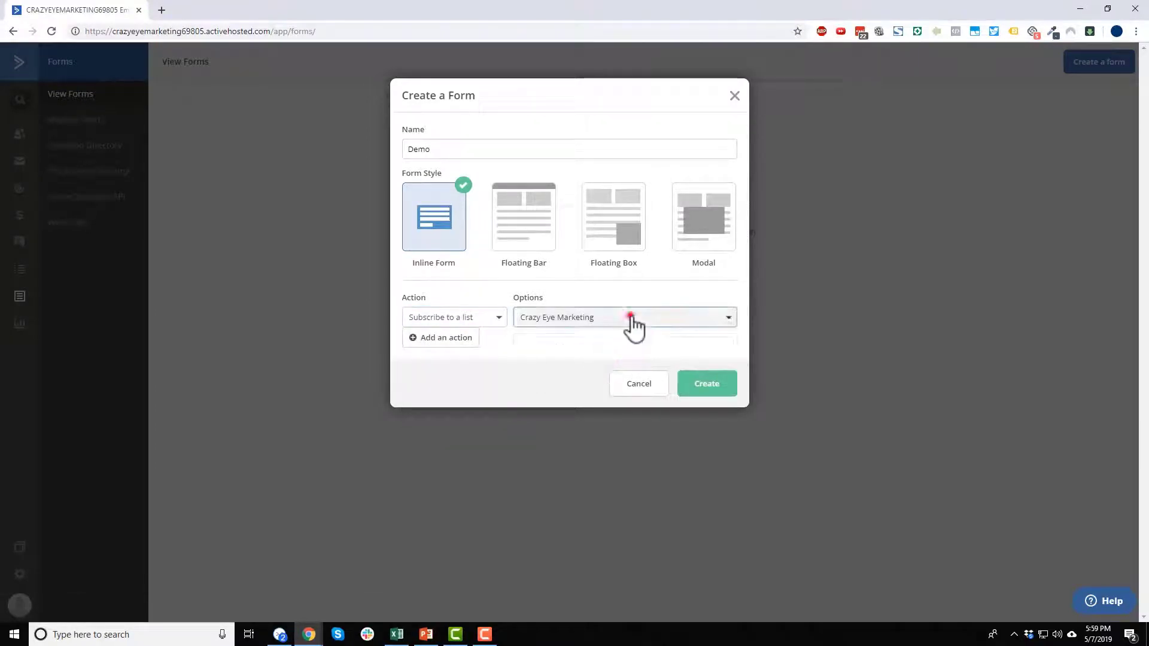
click(586, 371)
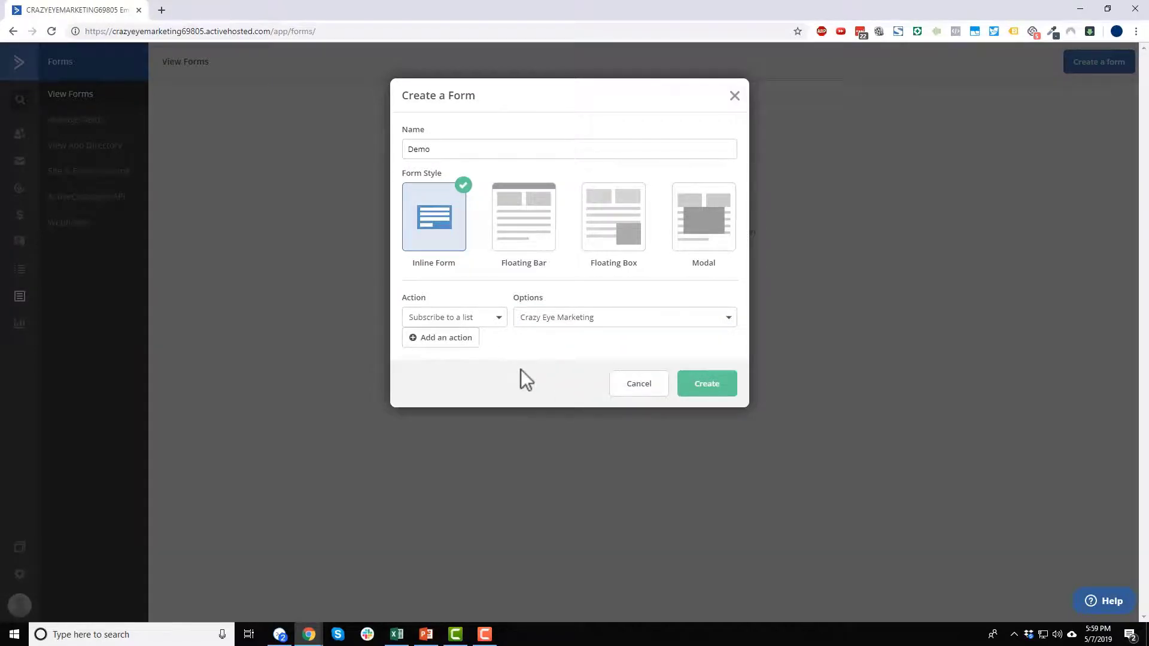
- Drop the trial tag action and extra rows, keeping only the Crazy Eye Marketing subscription, and create the Demo form
click(453, 344)
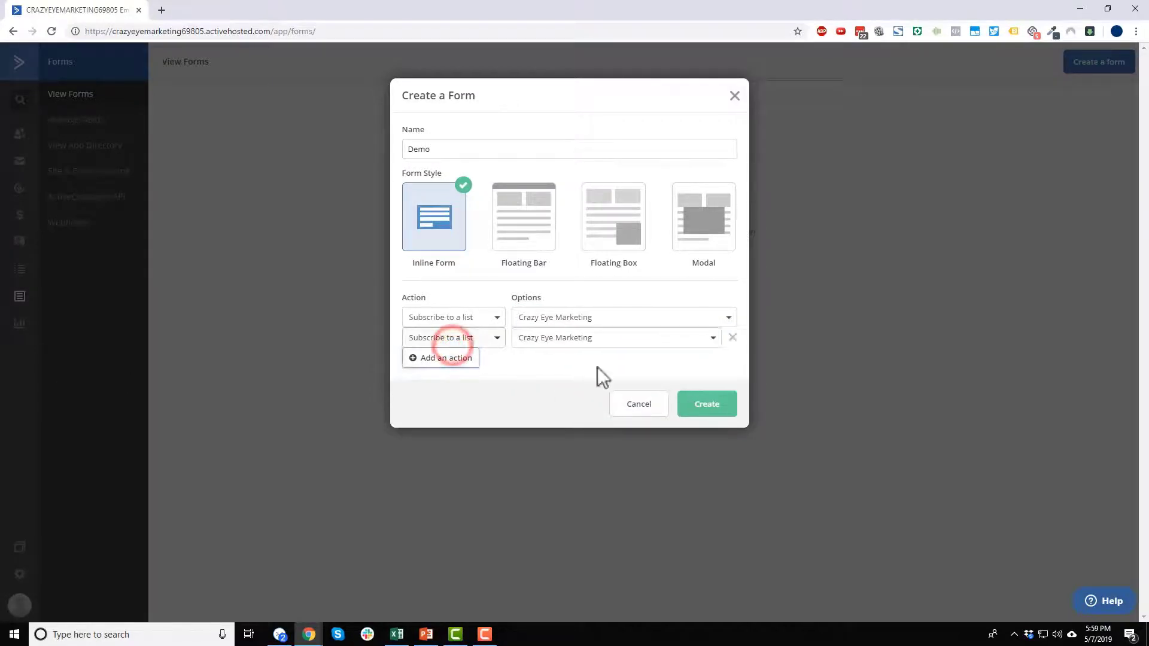
click(497, 338)
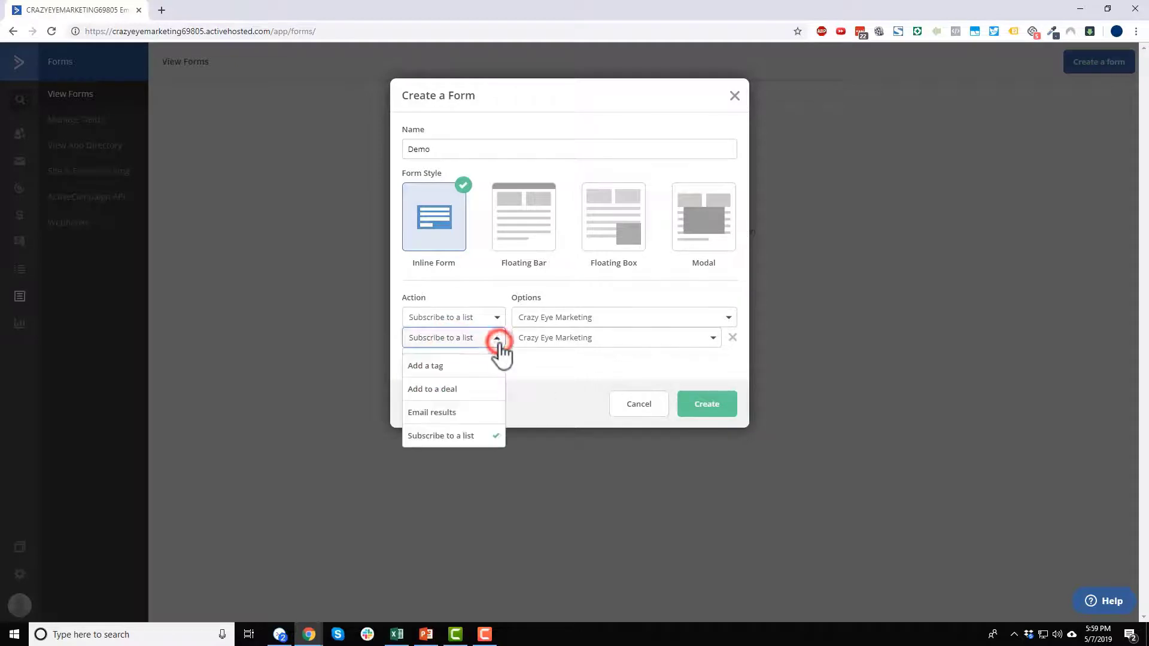
click(448, 366)
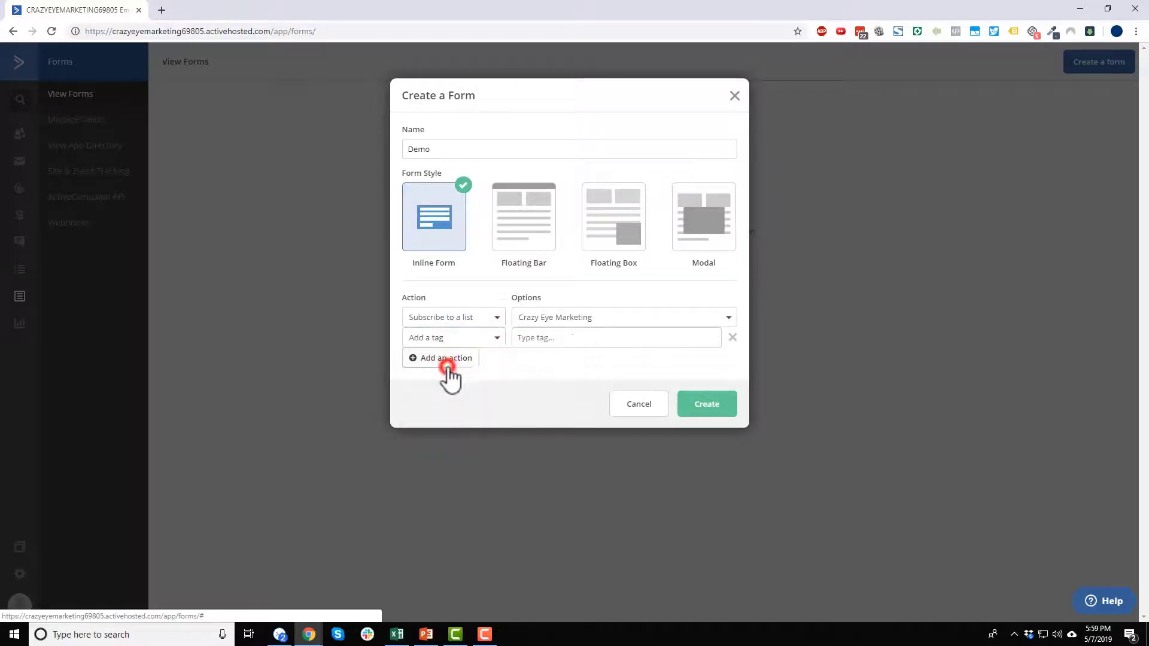
click(585, 337)
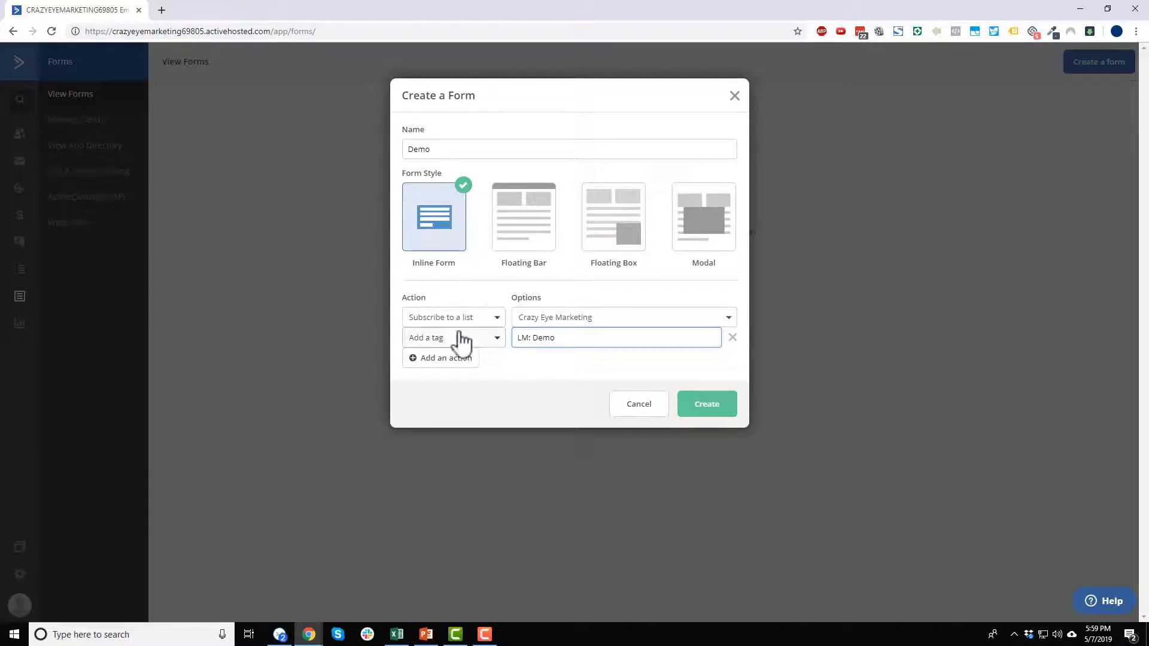
click(464, 359)
click(464, 379)
click(467, 398)
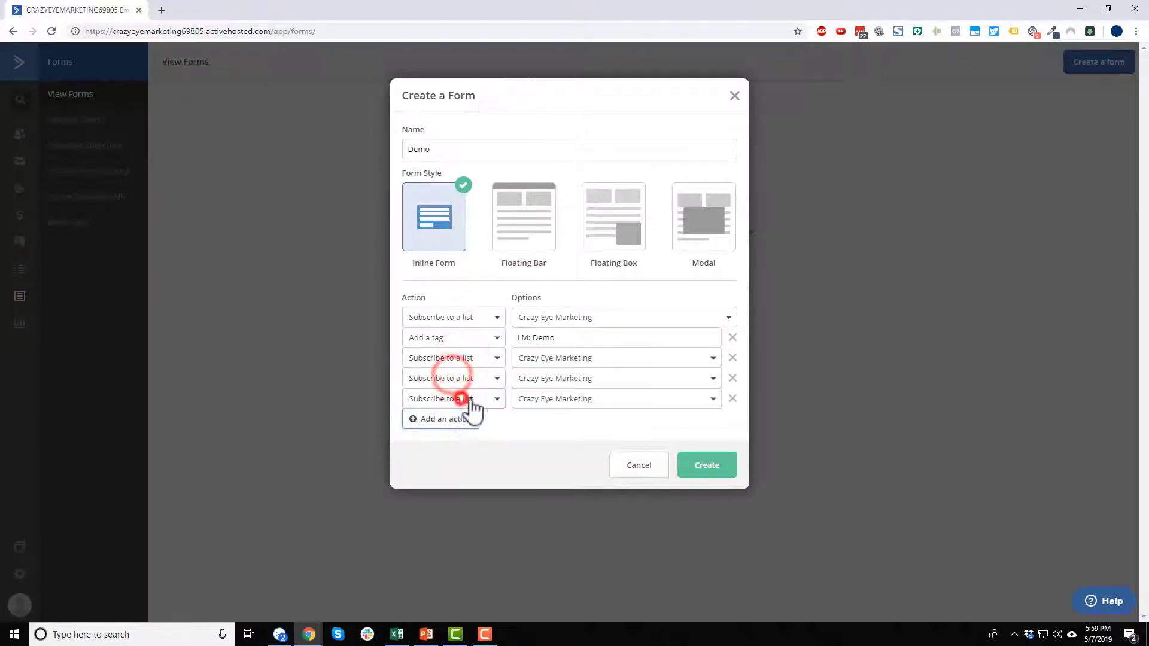
click(732, 398)
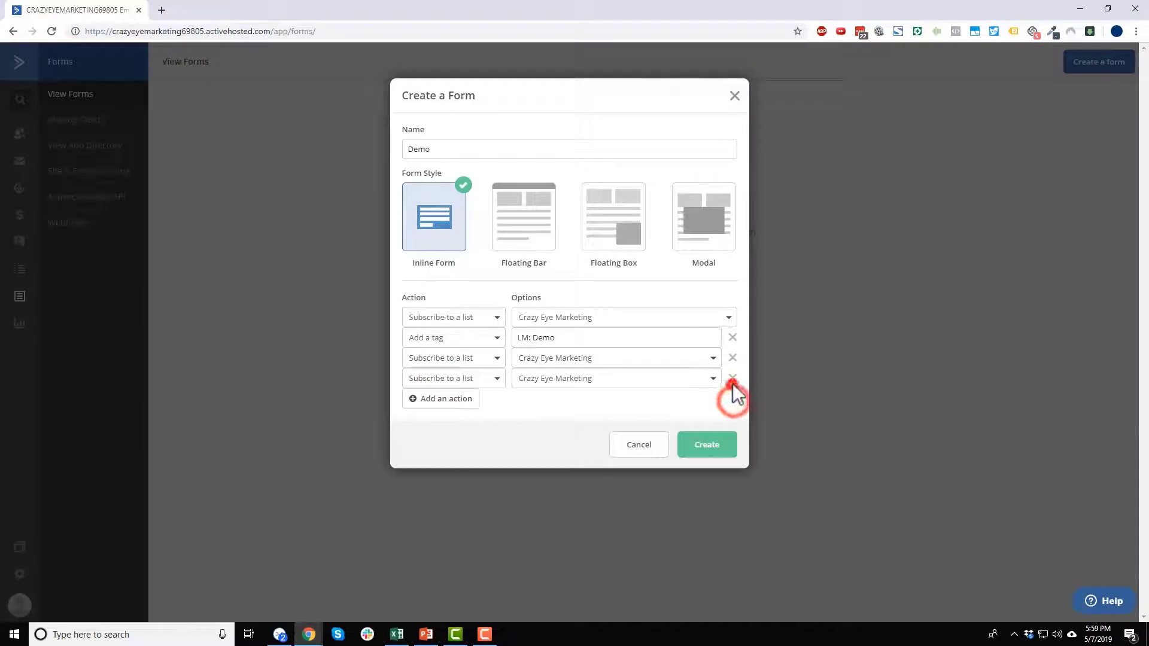
click(733, 378)
click(731, 358)
click(730, 338)
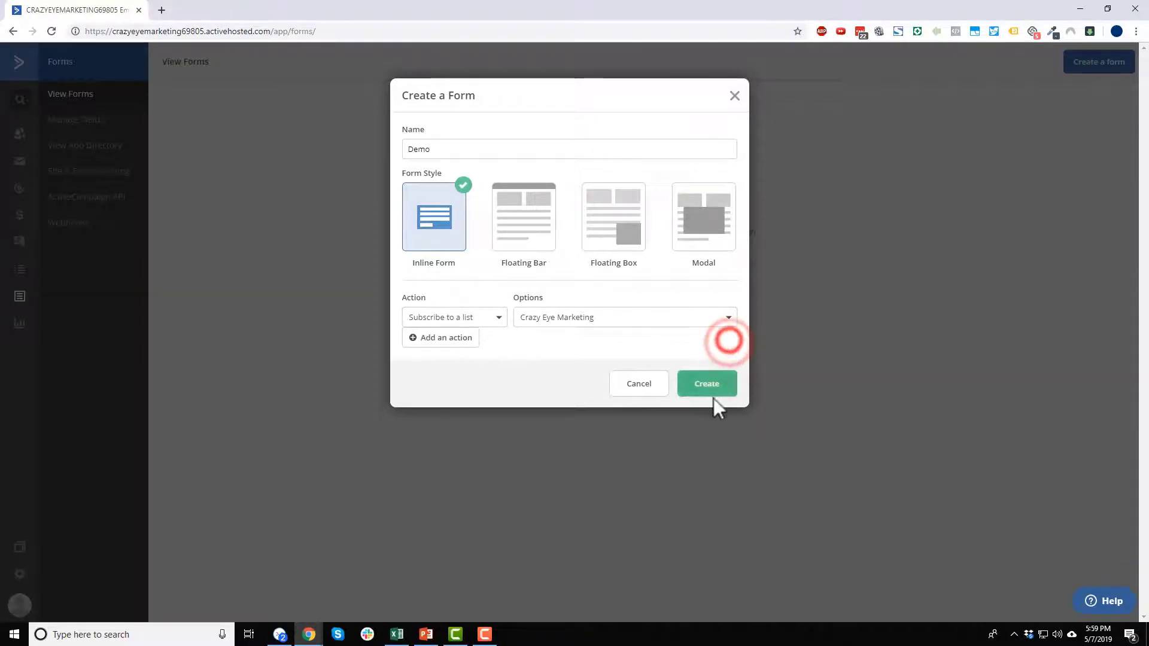
click(708, 390)
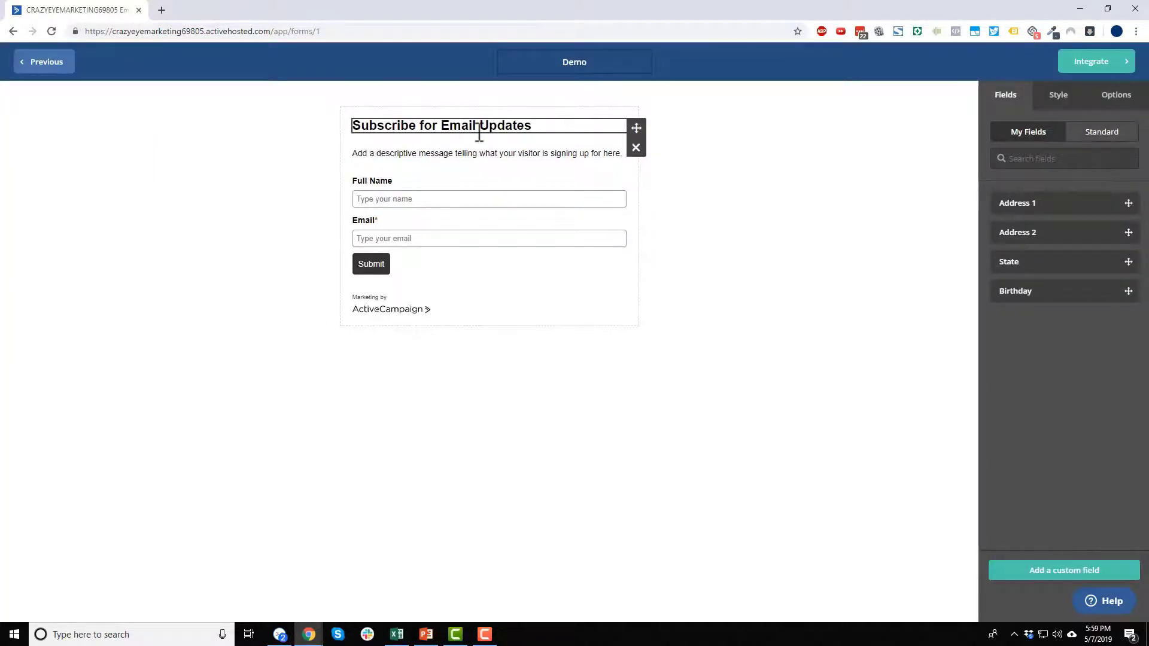
- Replace the form heading with the placeholder text 'fdasfdsafdas'
click(511, 123)
drag(1109, 146, 932, 146)
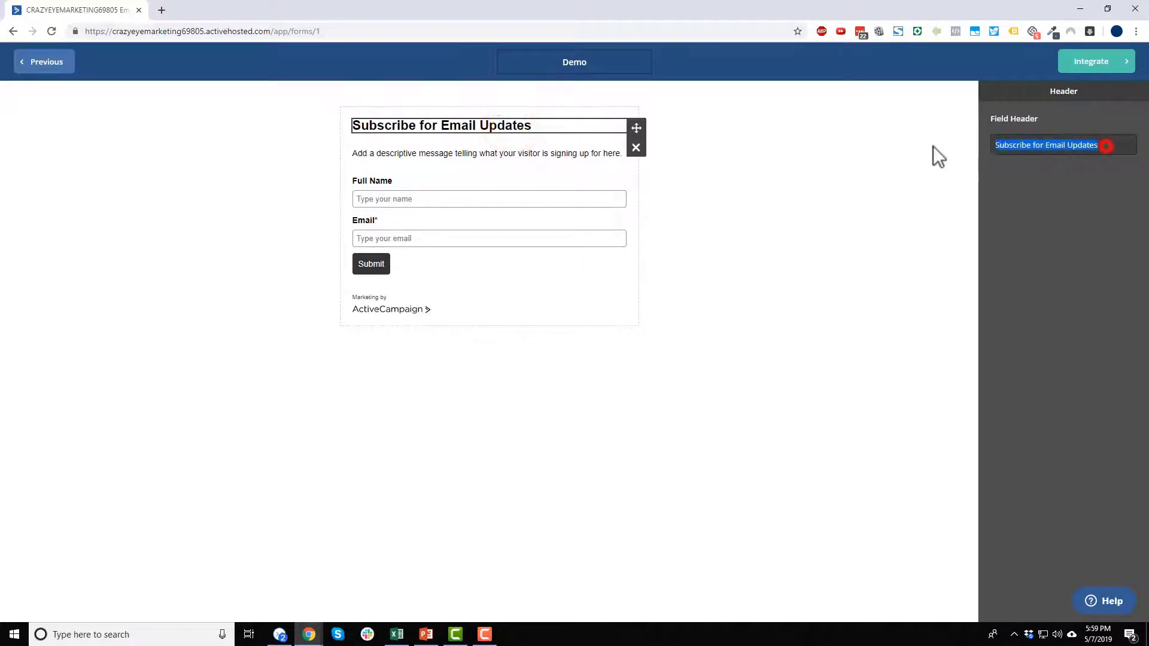
click(931, 145)
click(490, 121)
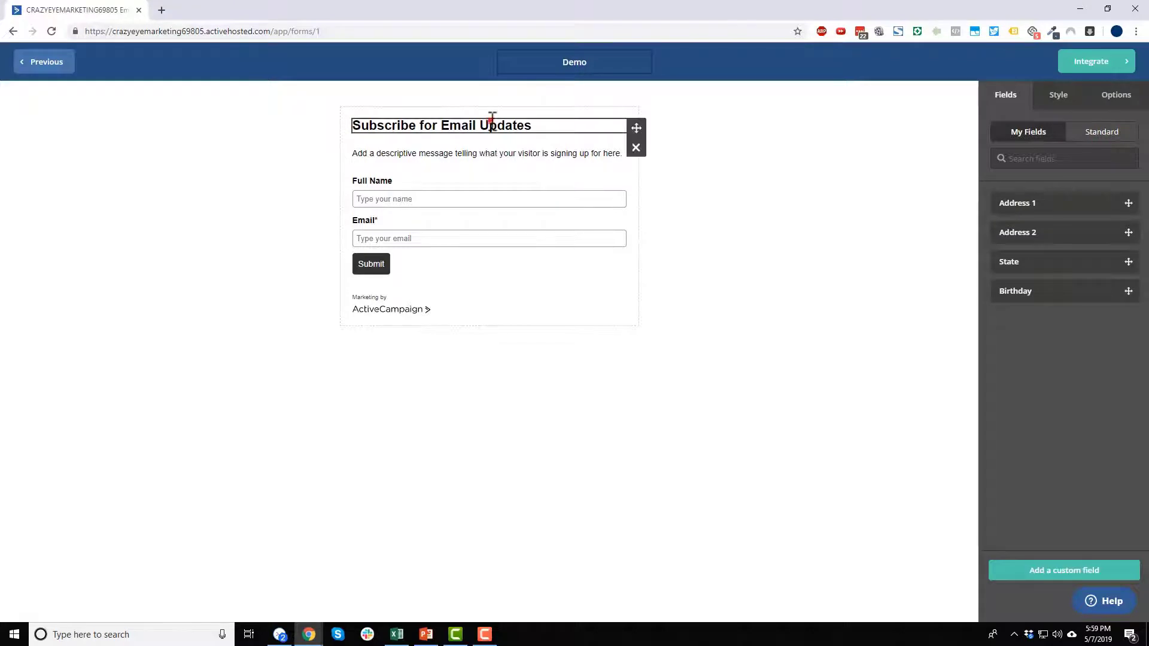
drag(1107, 145, 993, 149)
key(BackSpace)
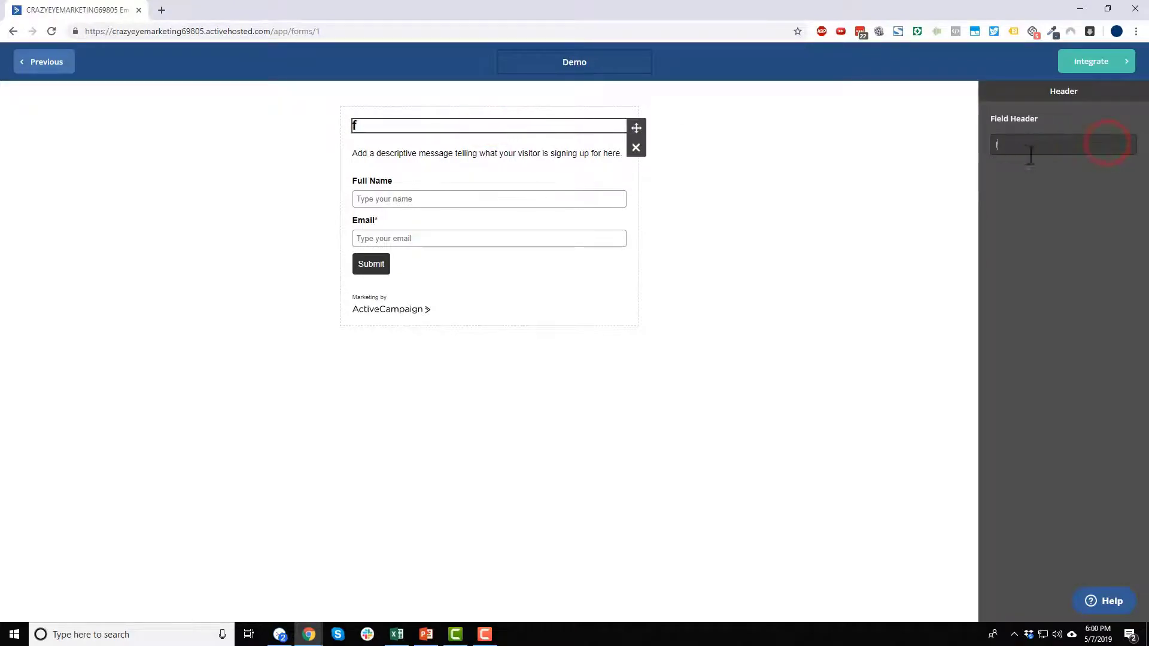
text(fdasfdsafdas)
click(822, 195)
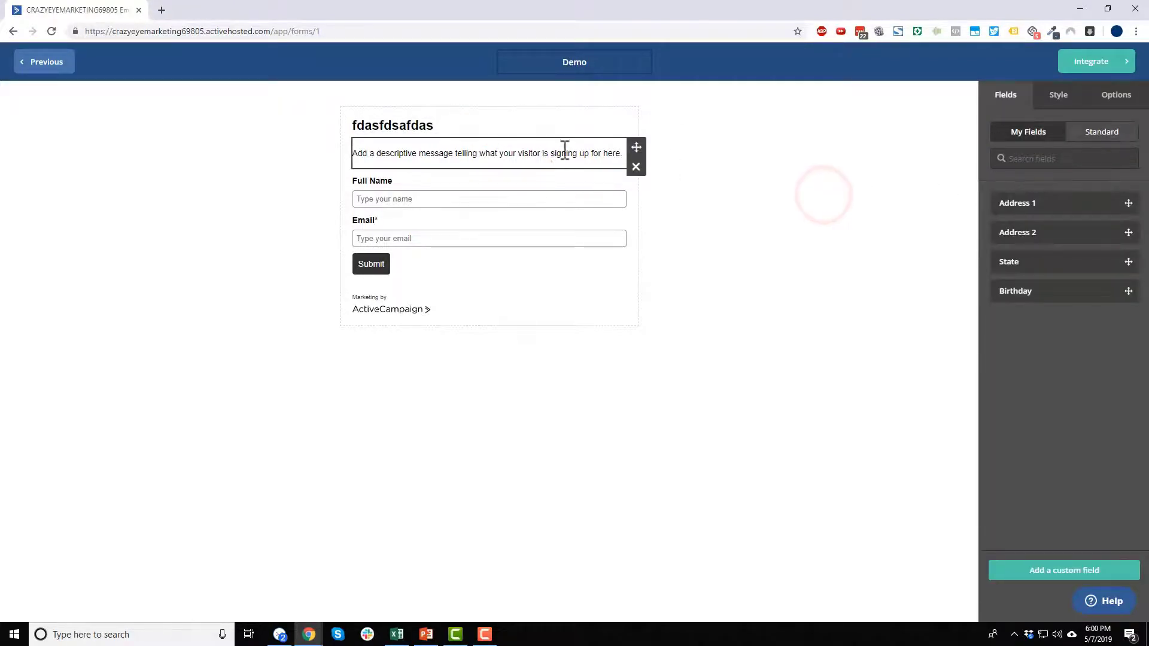
- Delete the description text block from the form
click(549, 159)
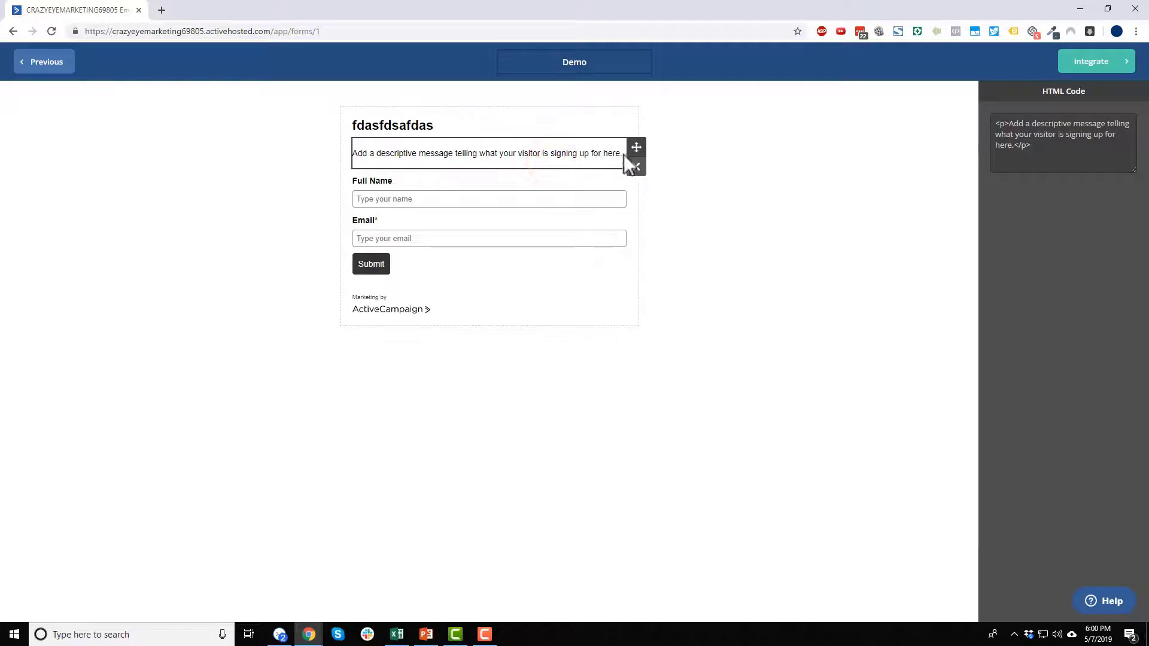
drag(636, 148, 573, 203)
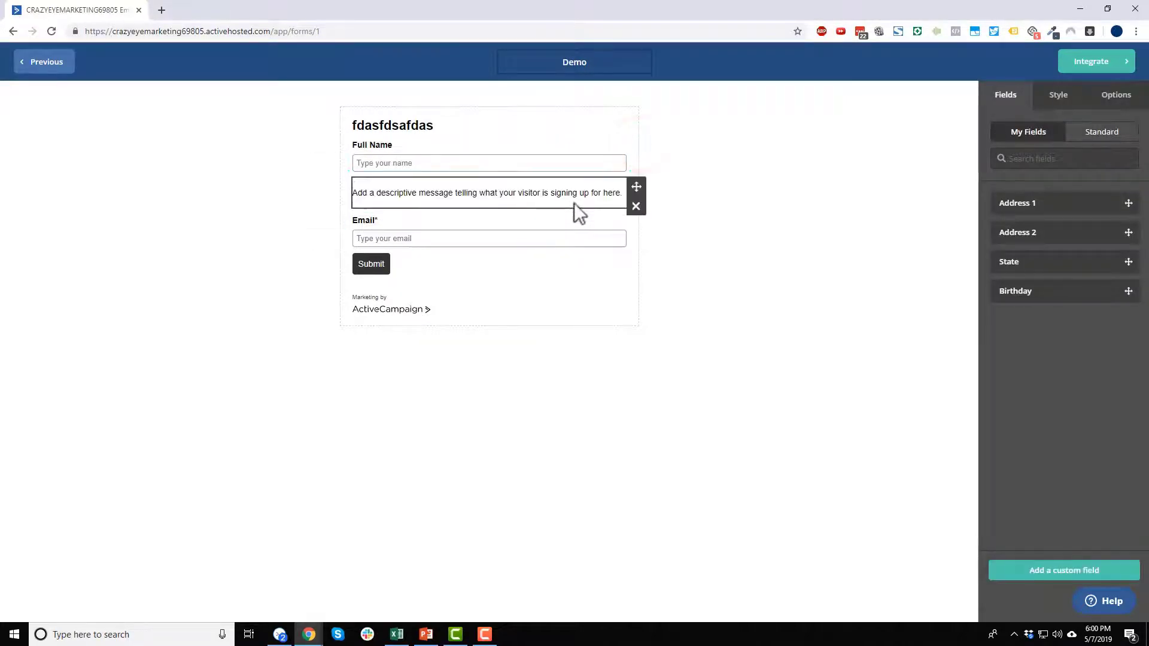
drag(636, 187, 637, 185)
click(636, 168)
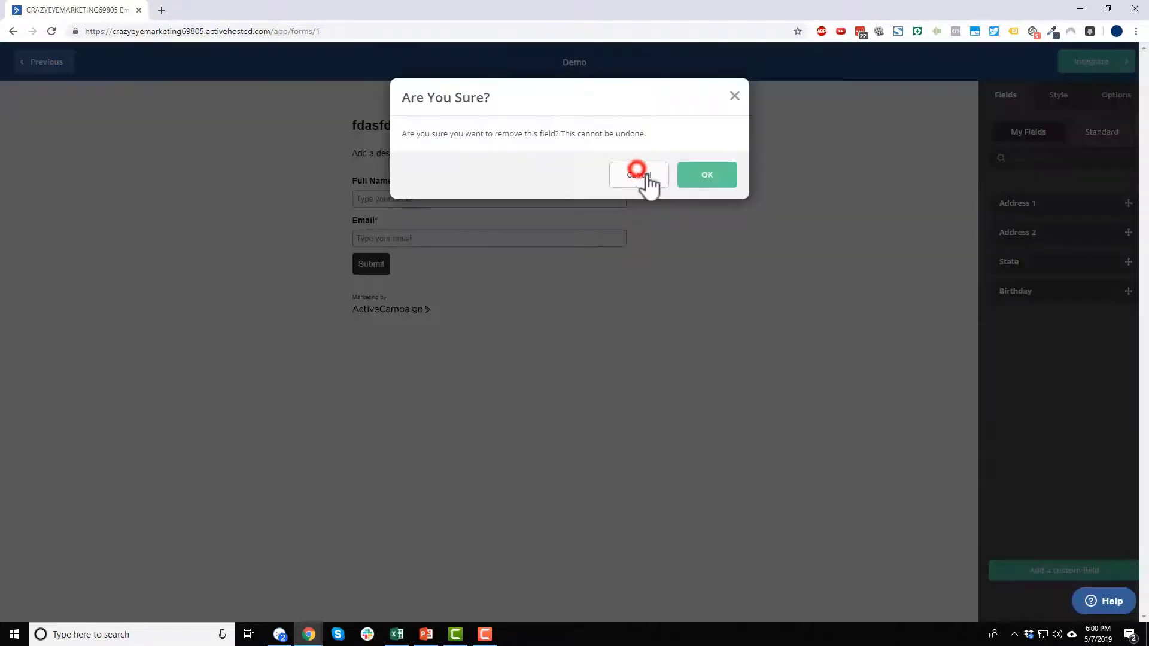
click(720, 174)
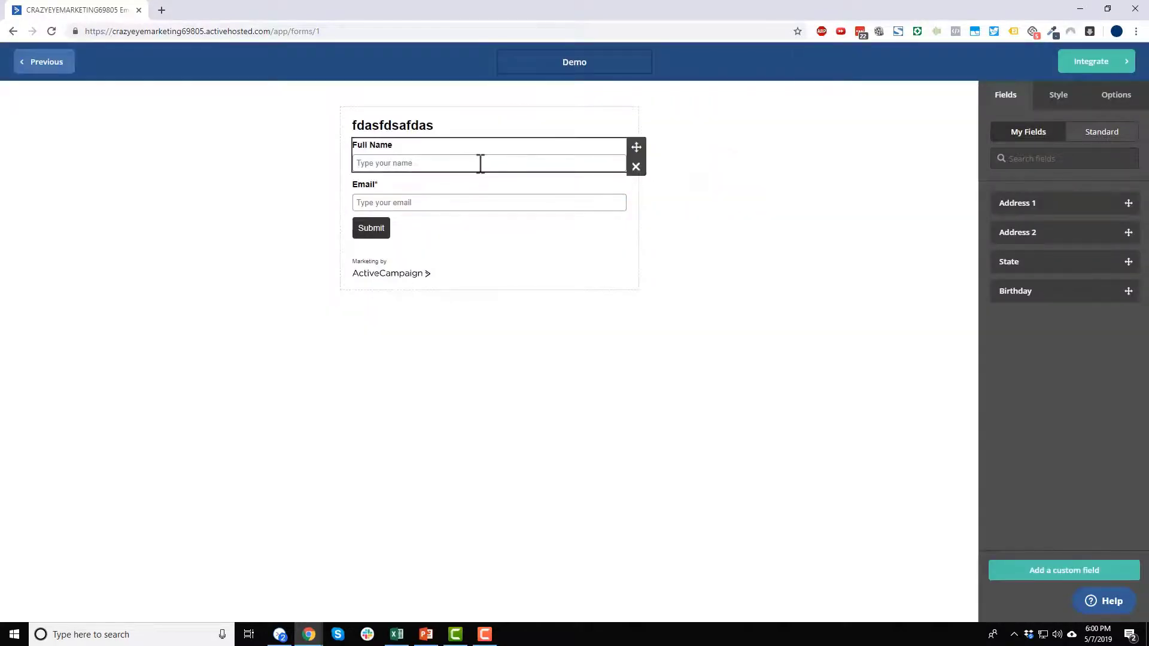
- Toggle Full Name's required setting and add Address 1 and Address 2 fields below it
click(590, 163)
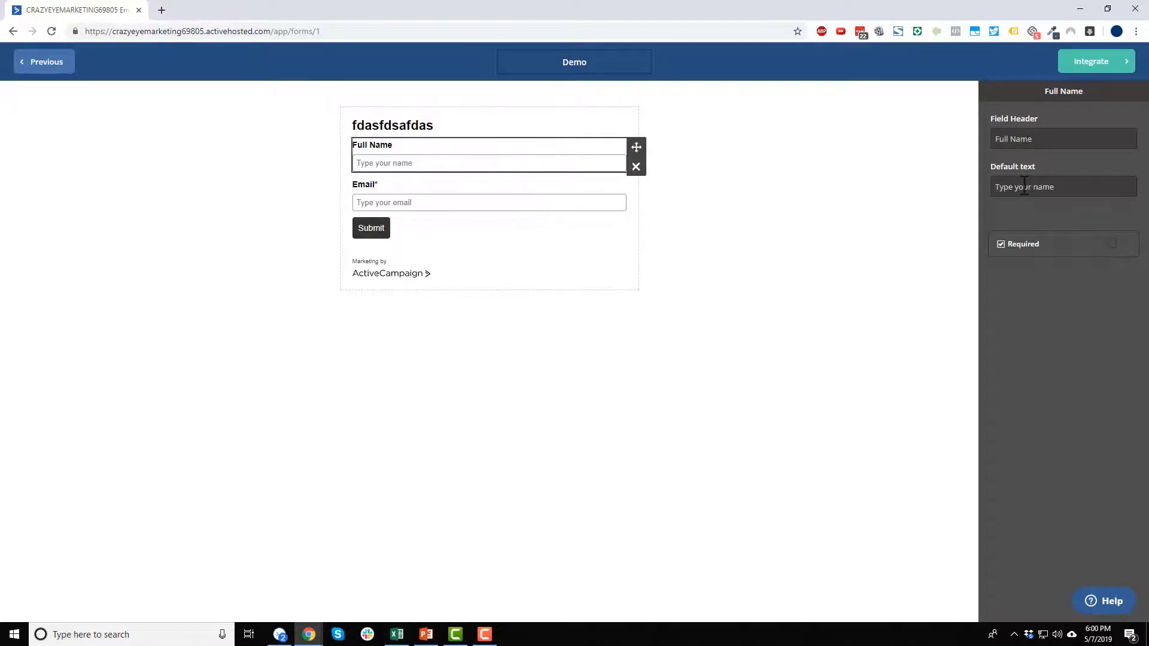
click(1106, 244)
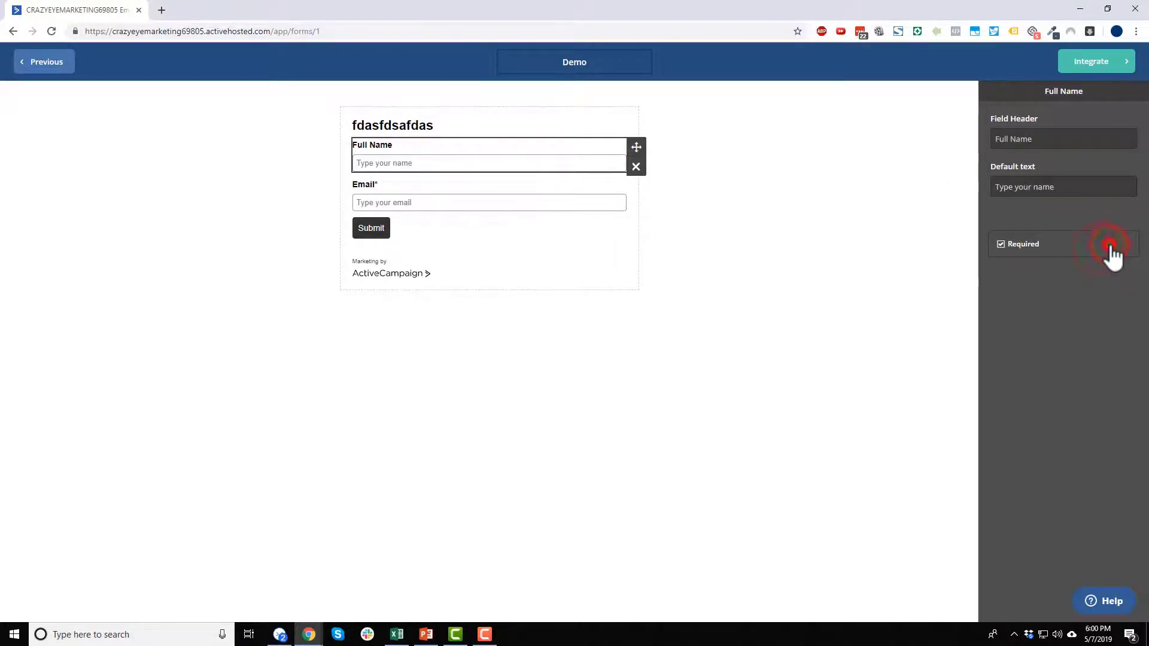
click(867, 185)
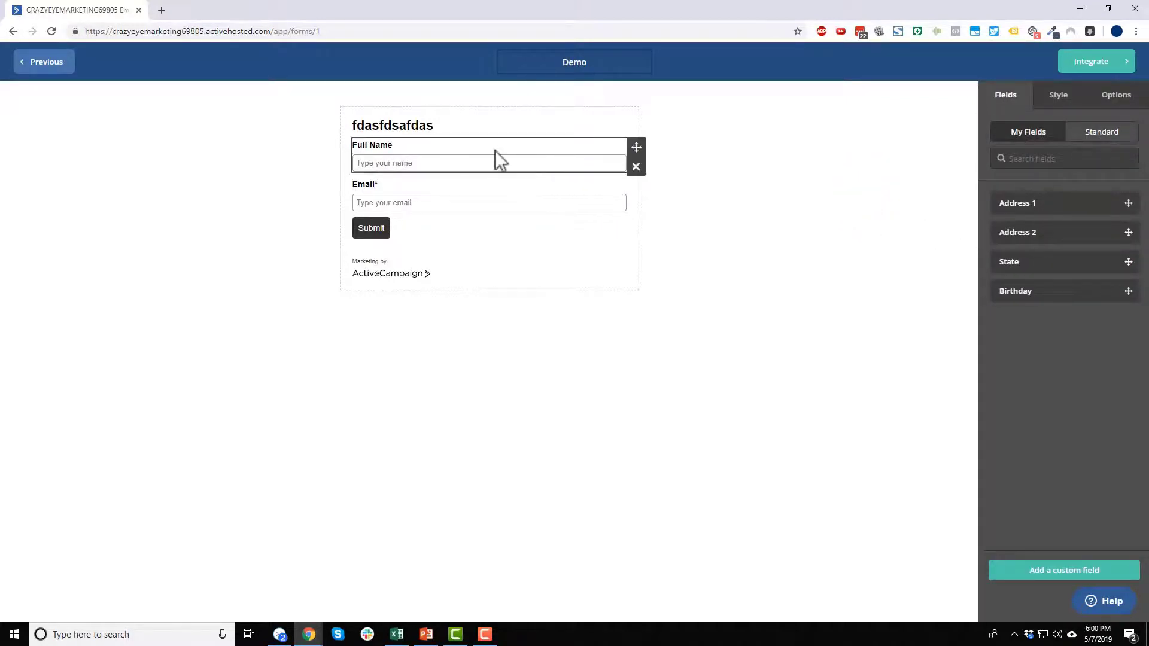
drag(1068, 203, 433, 178)
drag(1050, 234, 554, 213)
click(564, 206)
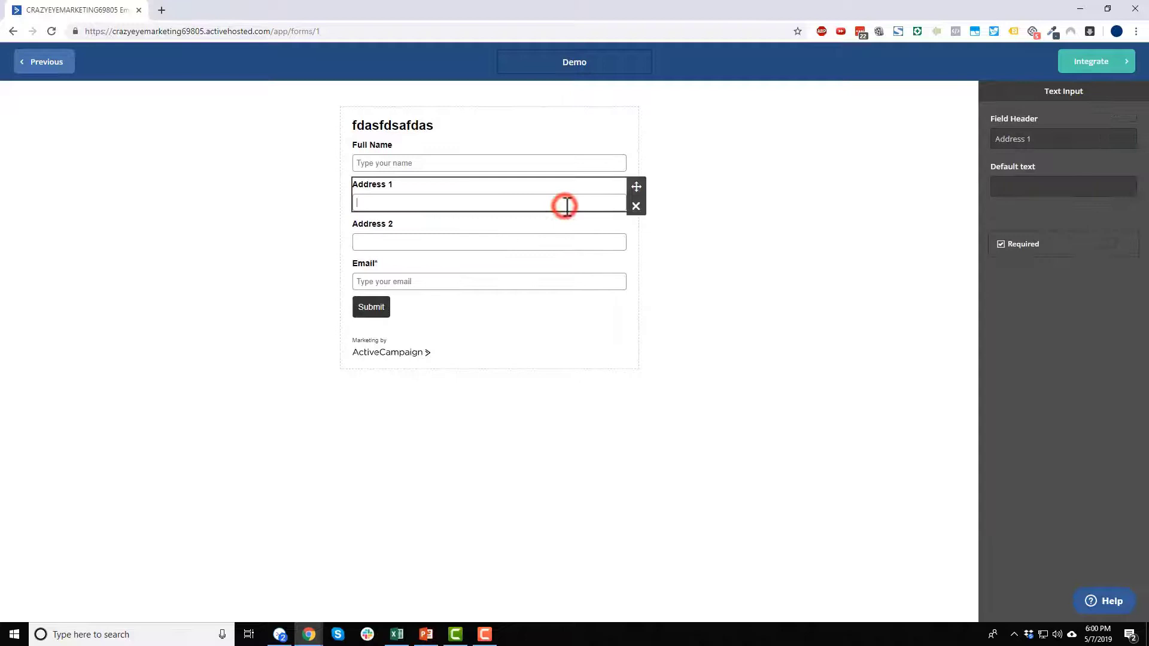
click(1112, 247)
click(860, 257)
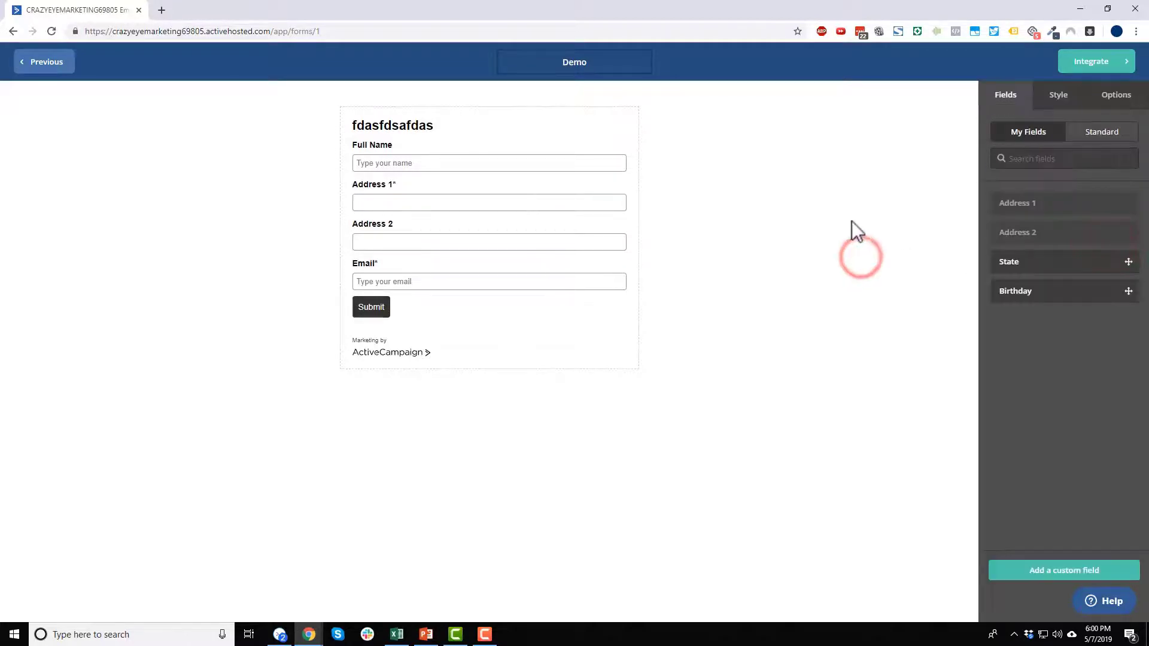
click(1105, 133)
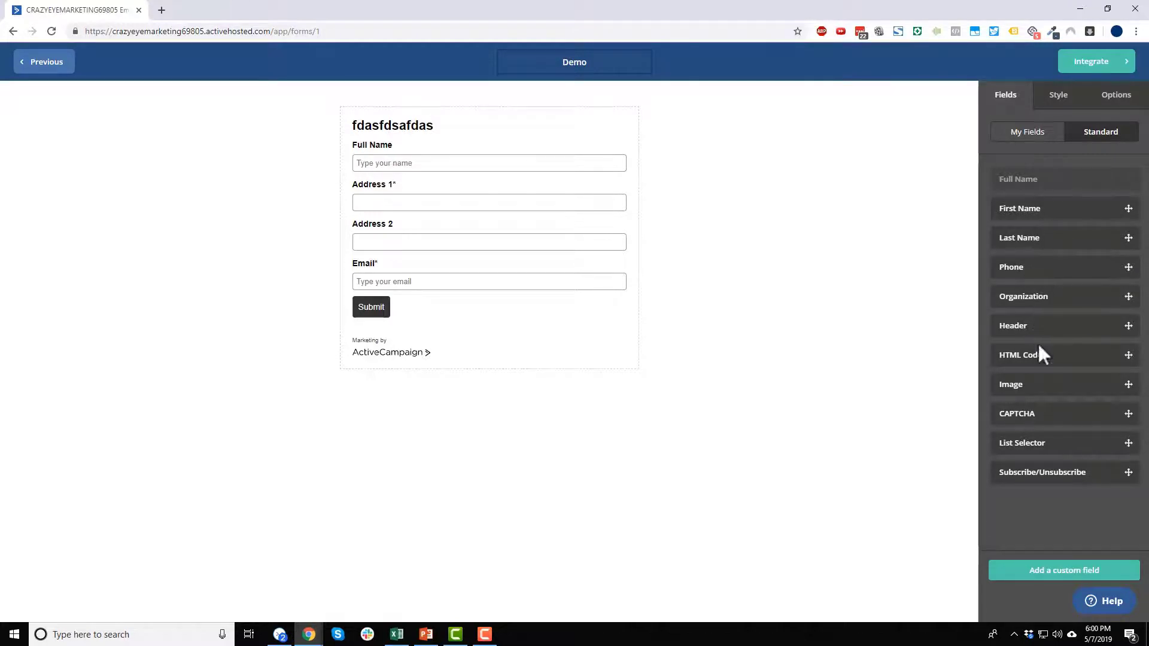
drag(1031, 353, 419, 143)
click(569, 158)
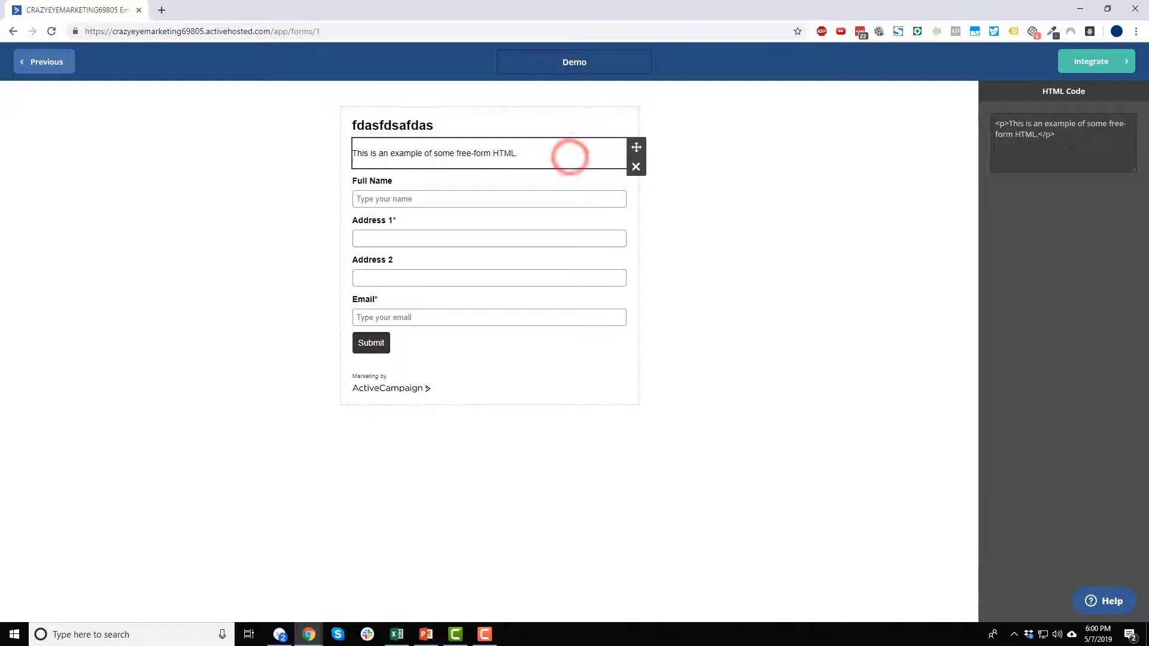
click(895, 127)
click(564, 152)
click(1108, 143)
click(876, 172)
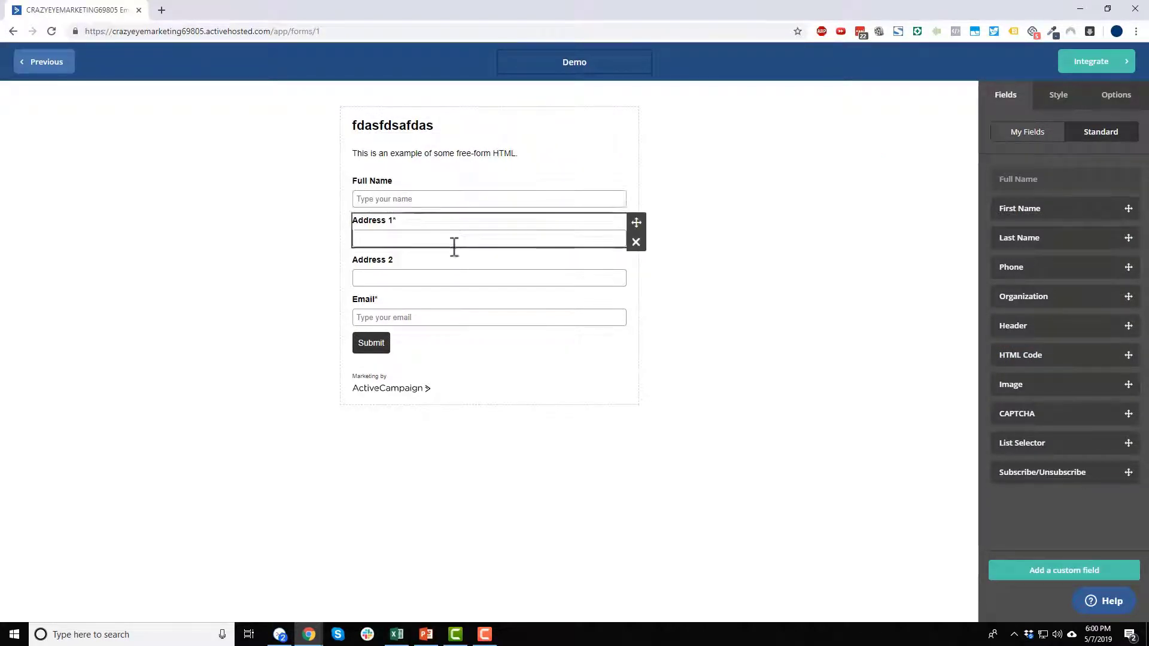
- Keep the stacked layout and give the form a red E01010 background
click(1059, 101)
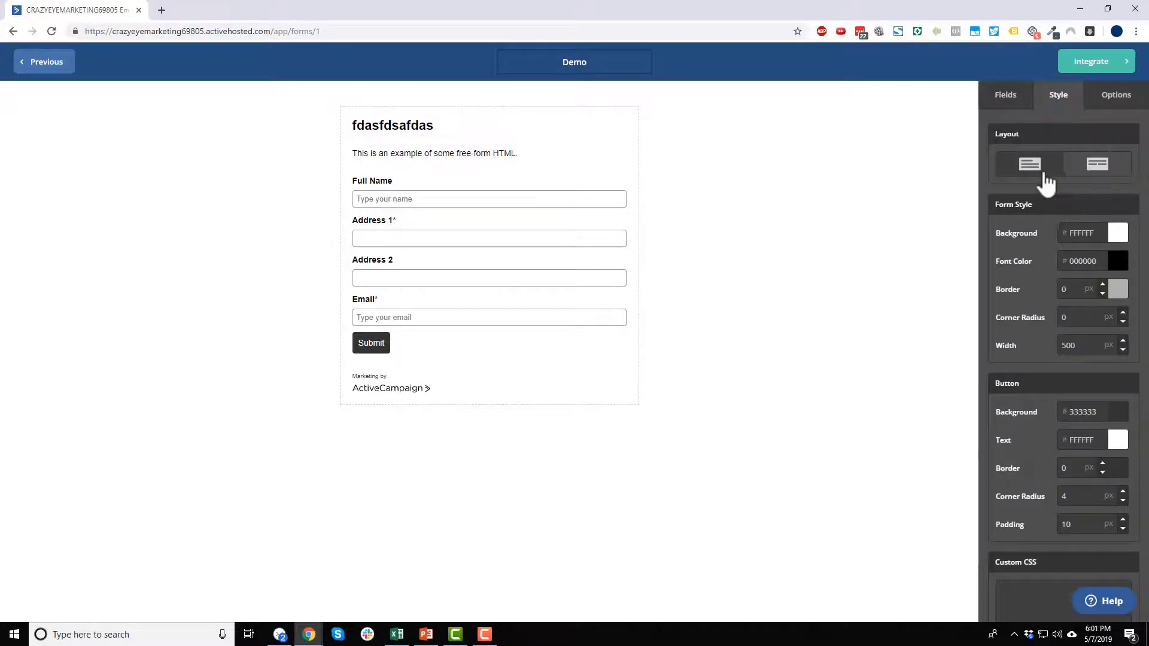
click(1097, 169)
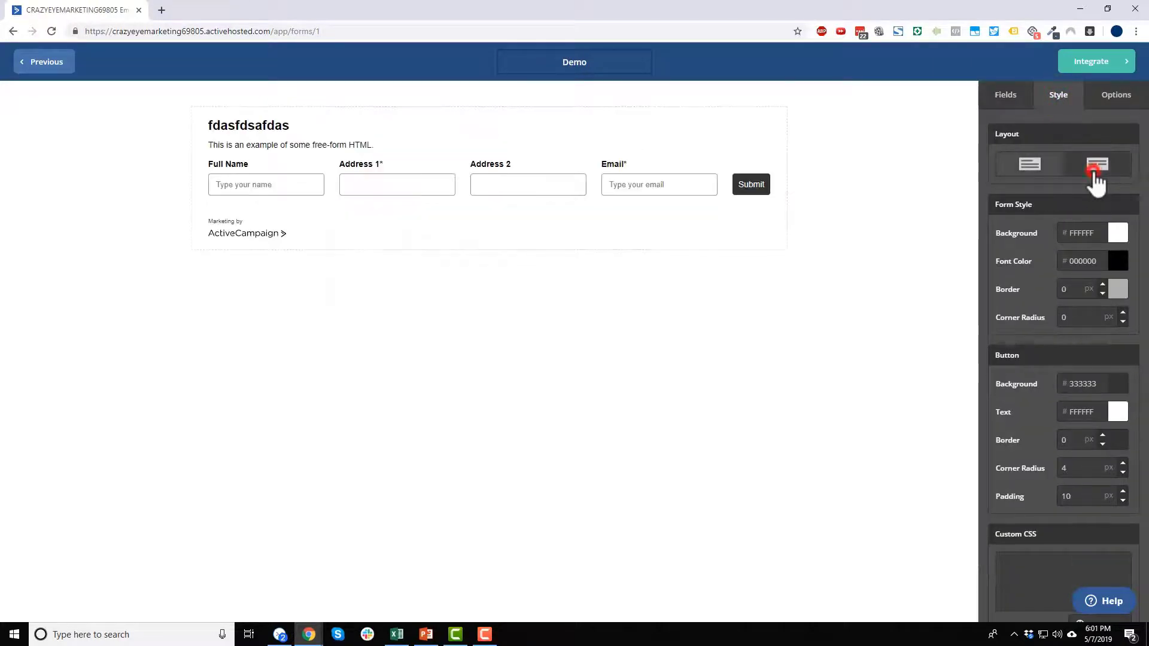
click(1037, 172)
click(1117, 231)
click(1109, 260)
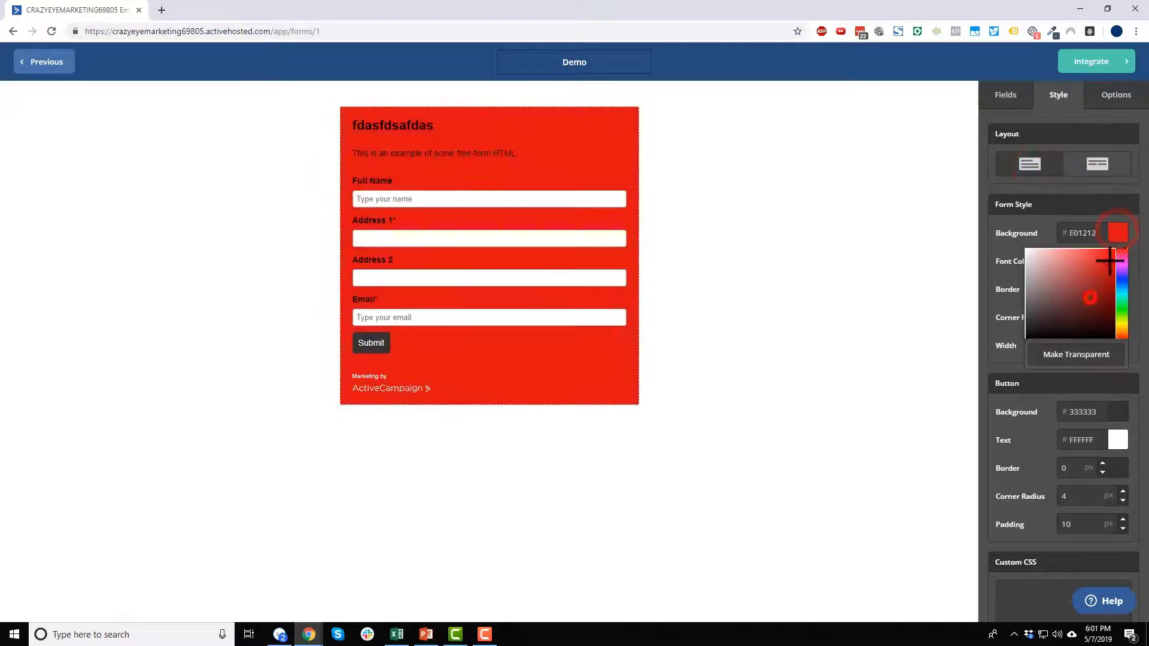
click(909, 291)
- Give the form a grey border 4 px wide
click(1117, 291)
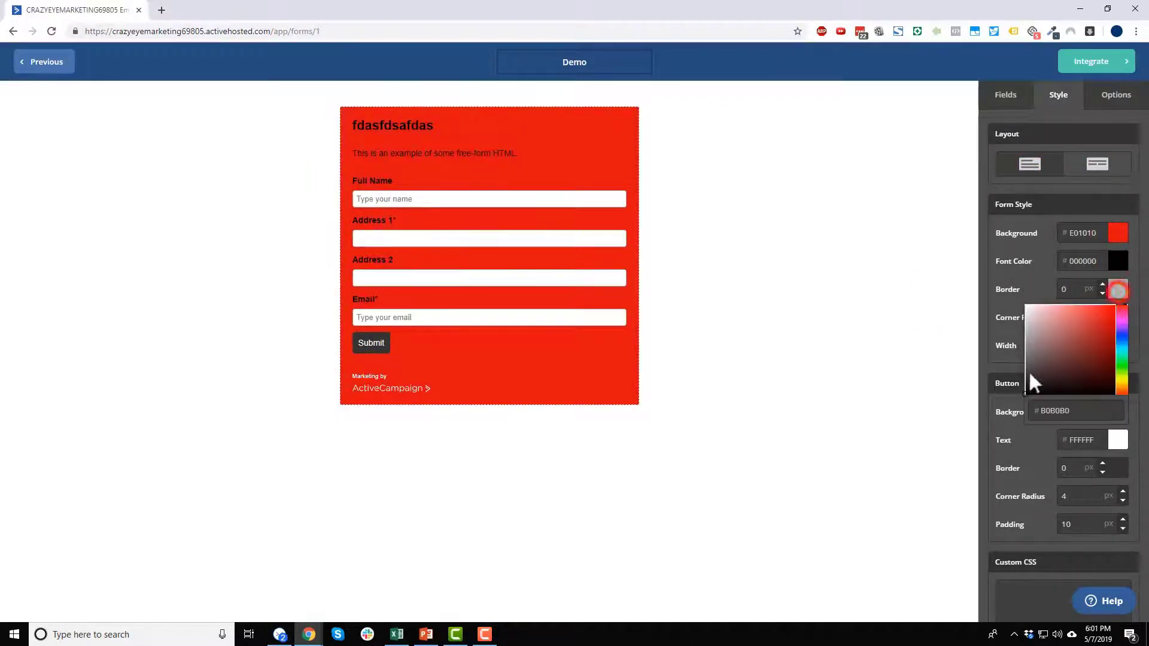
click(1067, 350)
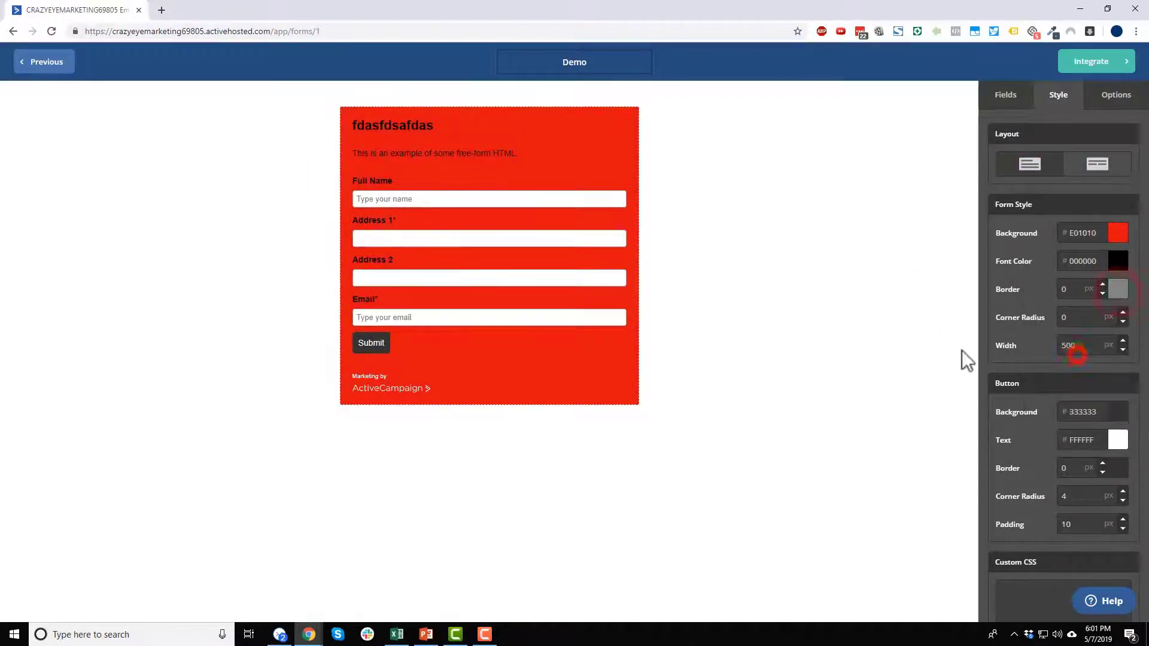
click(1103, 285)
click(1103, 285)
click(1102, 285)
click(1102, 285)
click(764, 294)
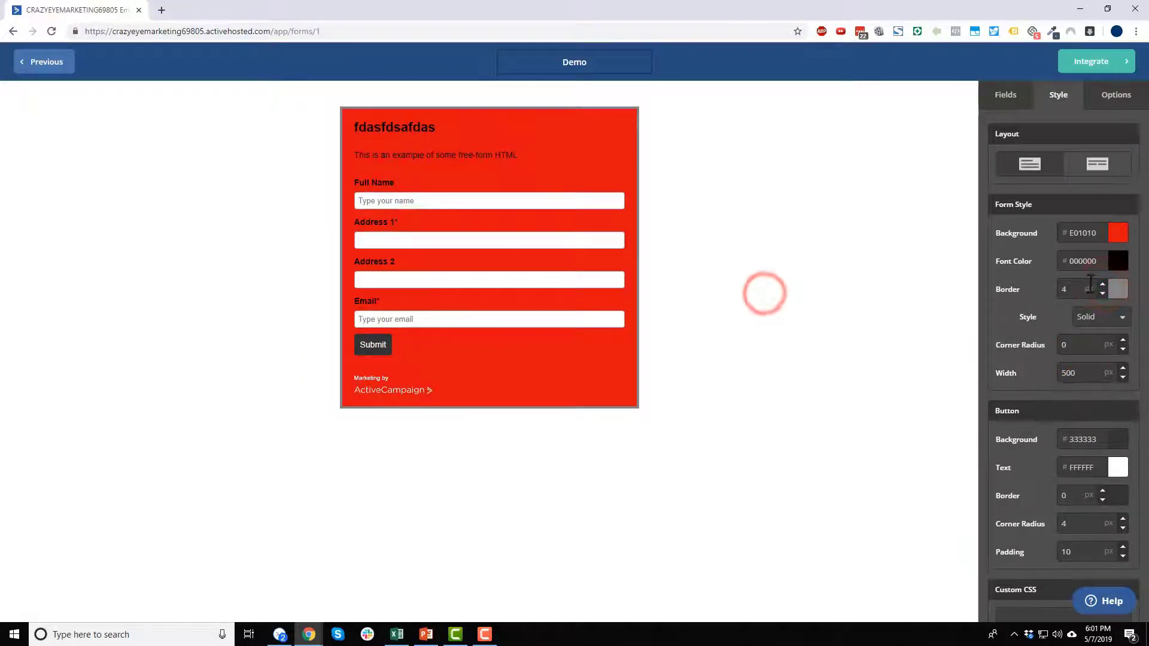
- Turn AC Branding off to remove the Marketing by ActiveCampaign footer
scroll(1116, 364, down, 2)
scroll(1098, 367, down, 2)
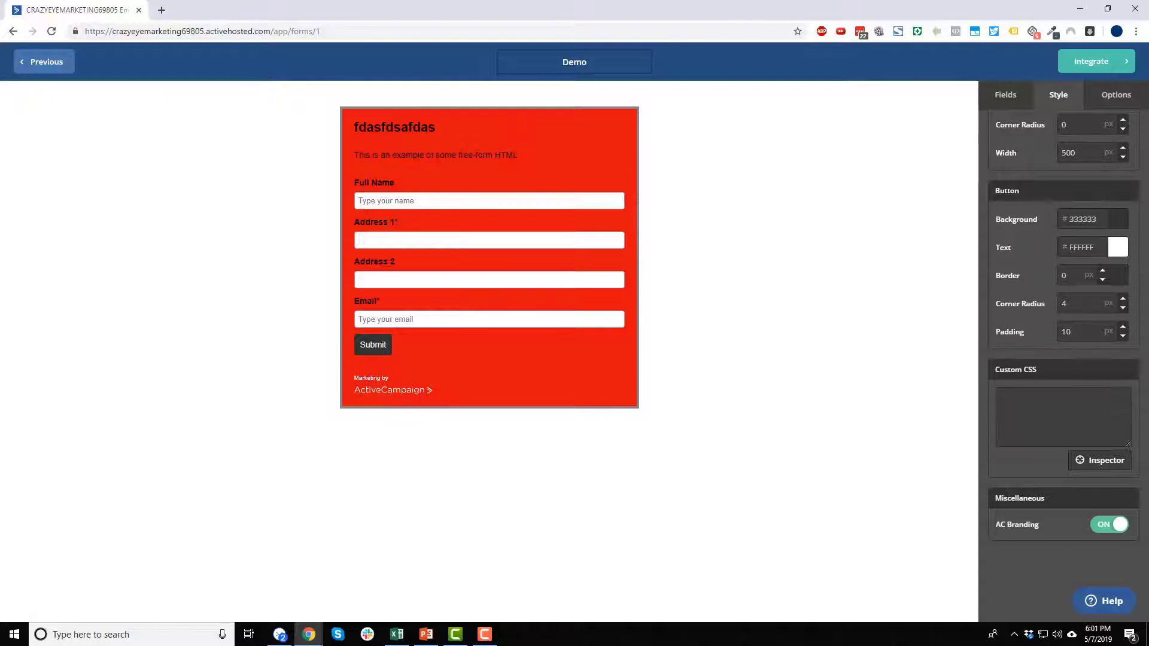
click(1113, 528)
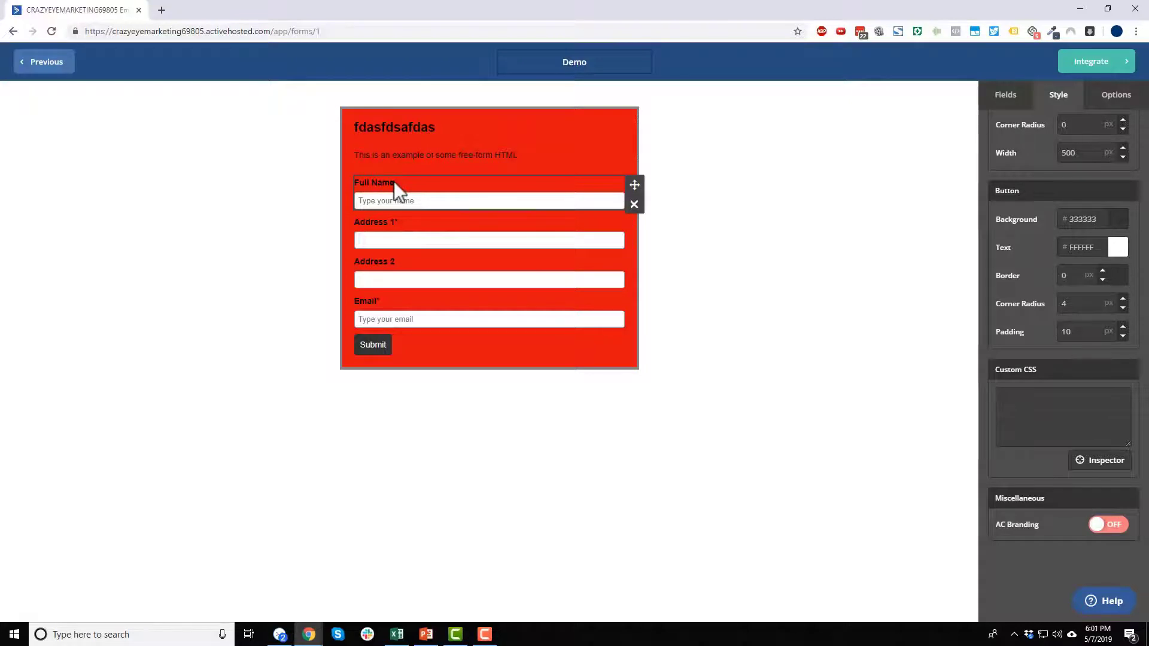
scroll(1073, 518, up, 2)
scroll(1073, 518, up, 2)
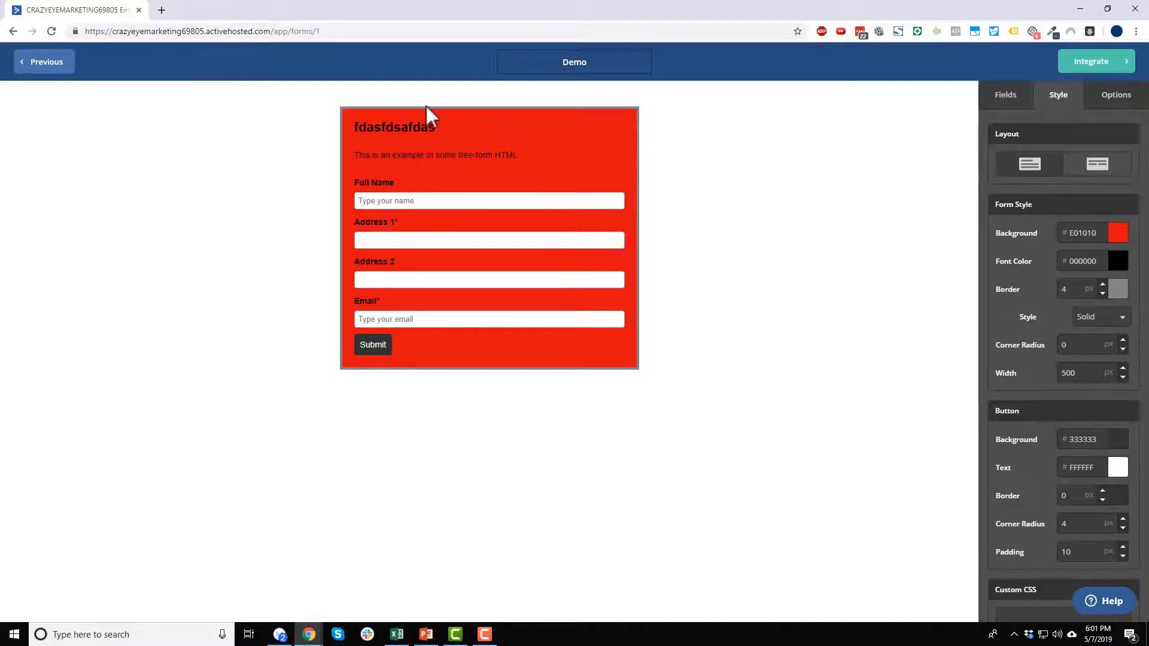
click(1116, 96)
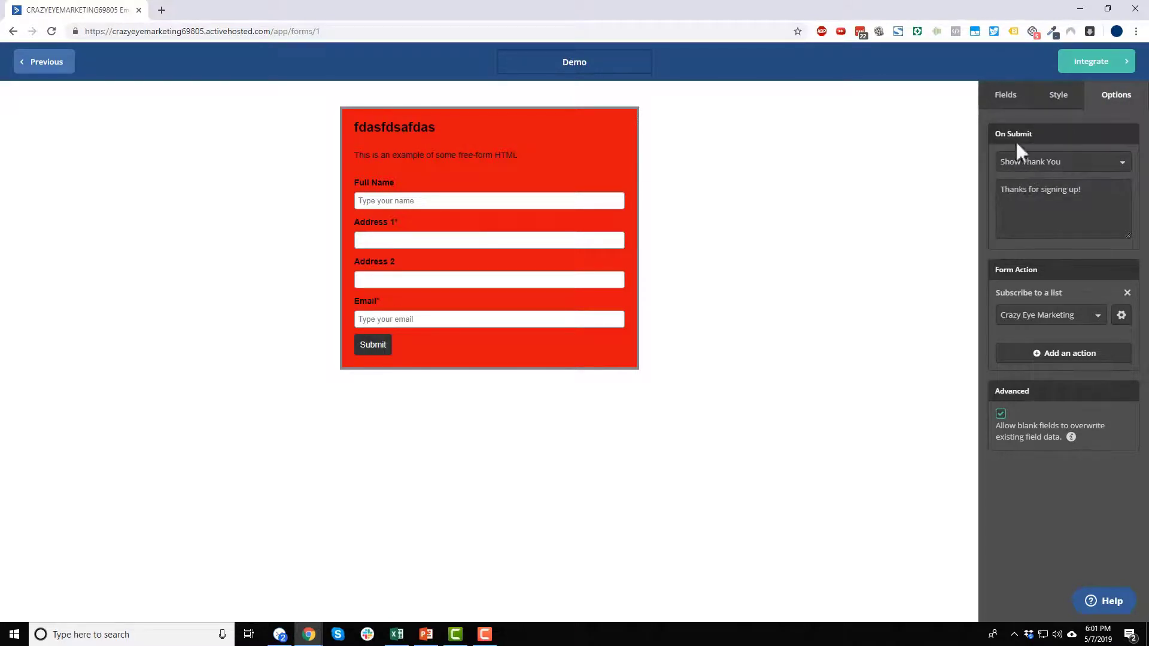
click(1033, 174)
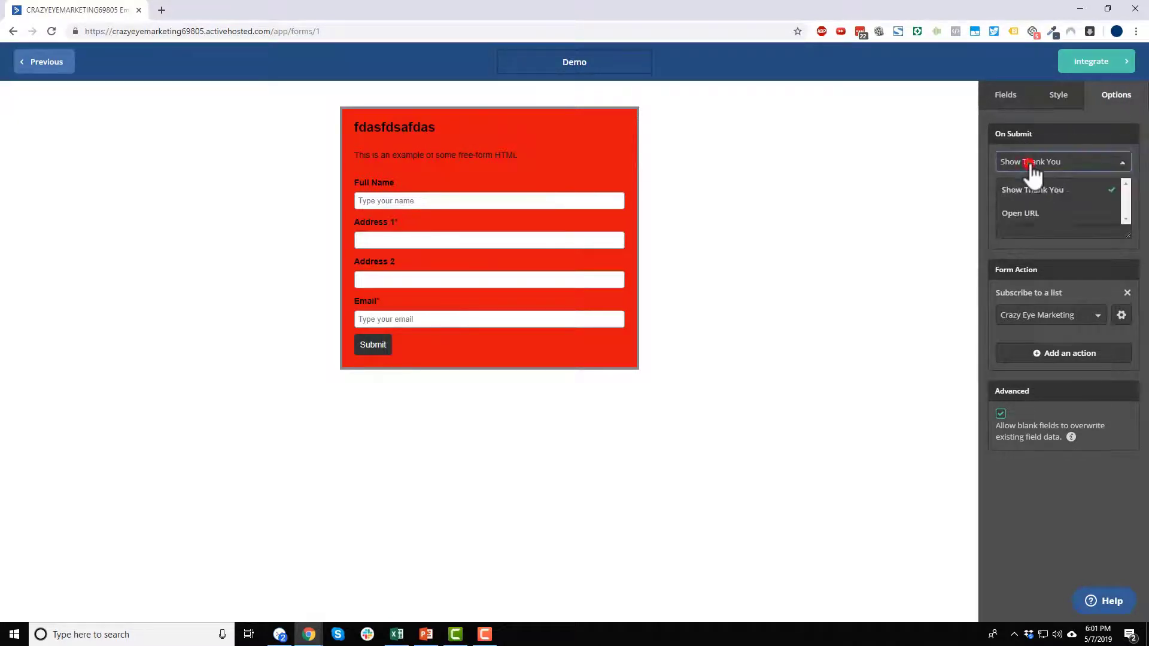
click(1086, 165)
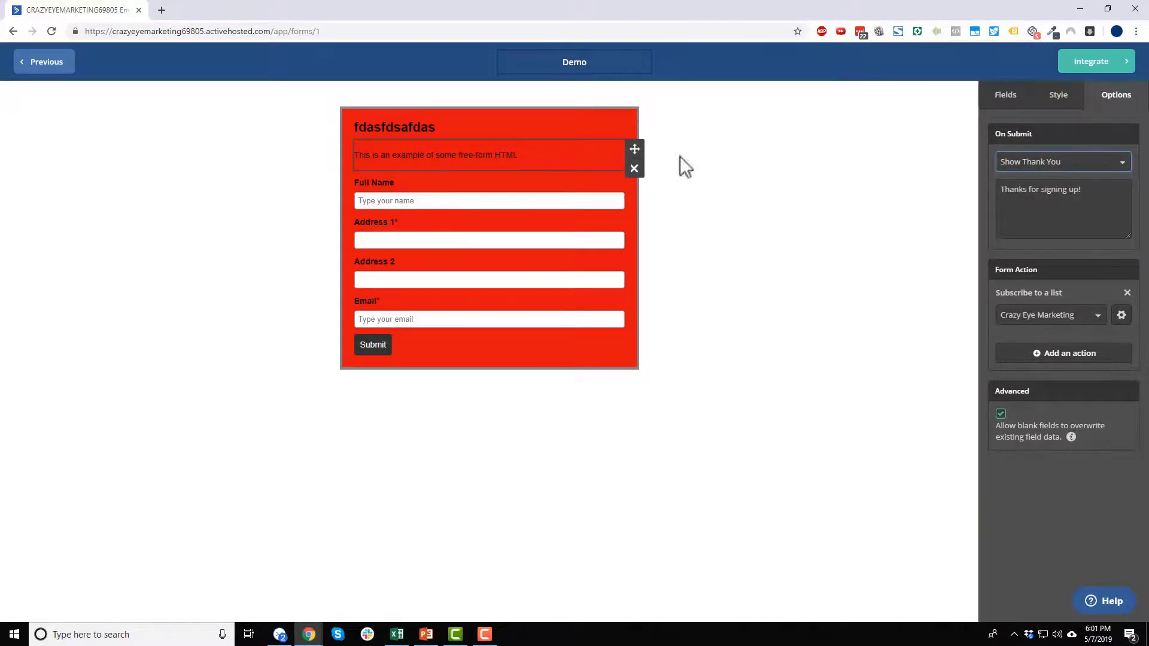
click(1110, 161)
click(1061, 220)
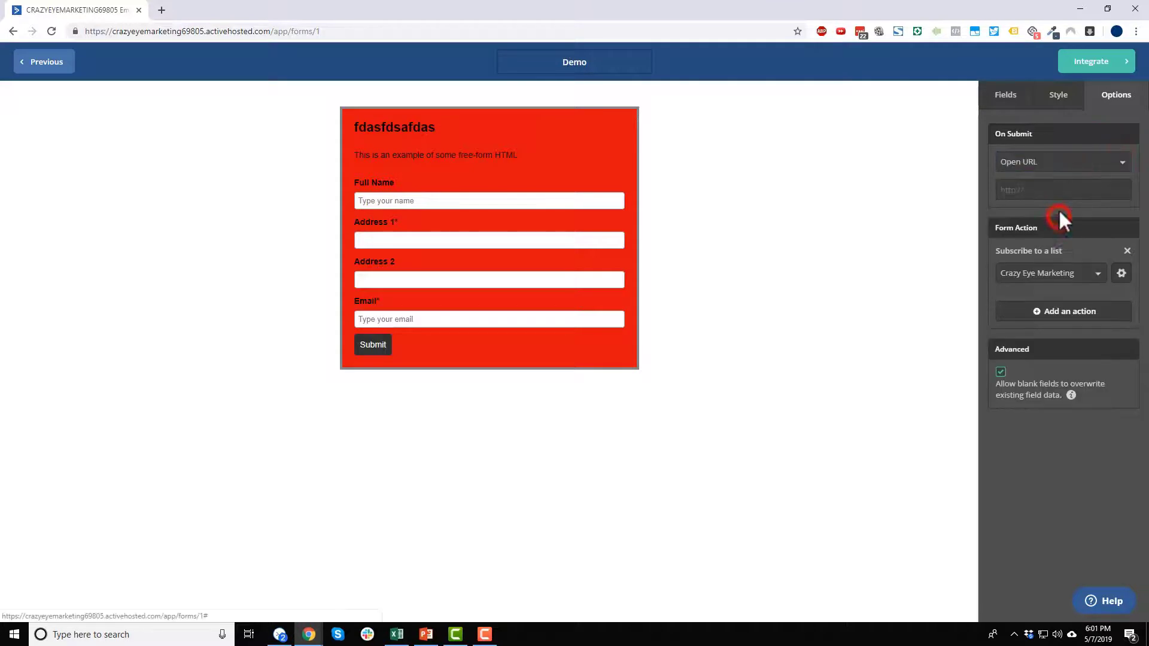
click(1020, 184)
text(https://www)
text(.crazyeyemarketin)
text(g.com/ty)
mouse_move(1113, 193)
mouse_down()
mouse_move(1100, 193)
mouse_move(1117, 193)
mouse_up()
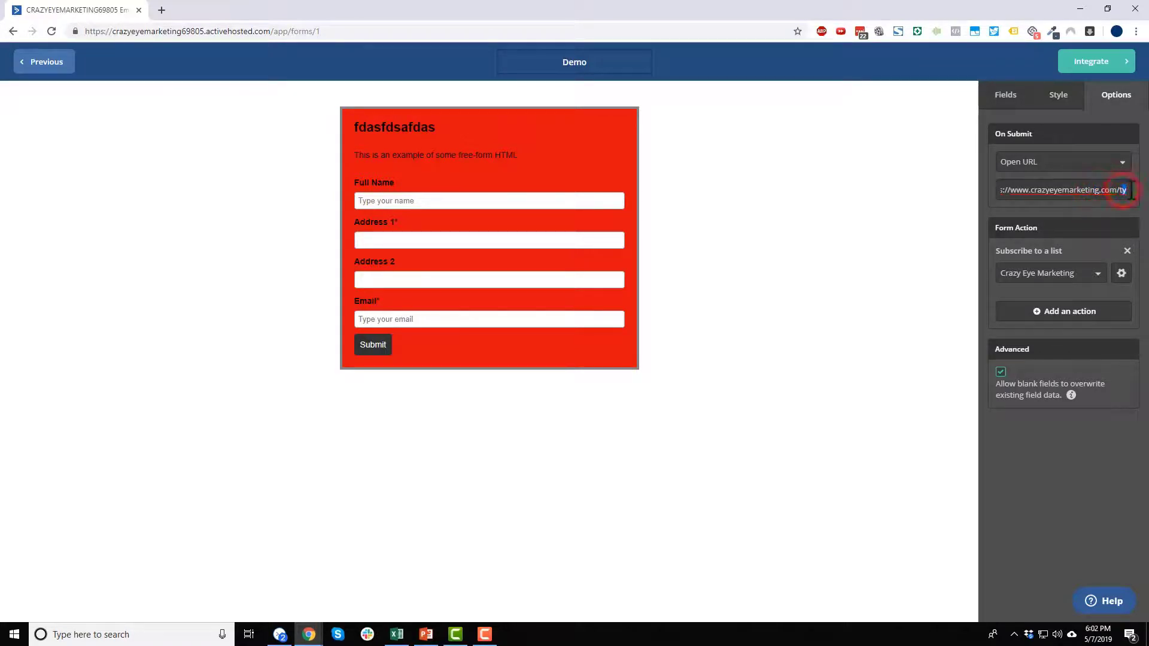
click(1124, 201)
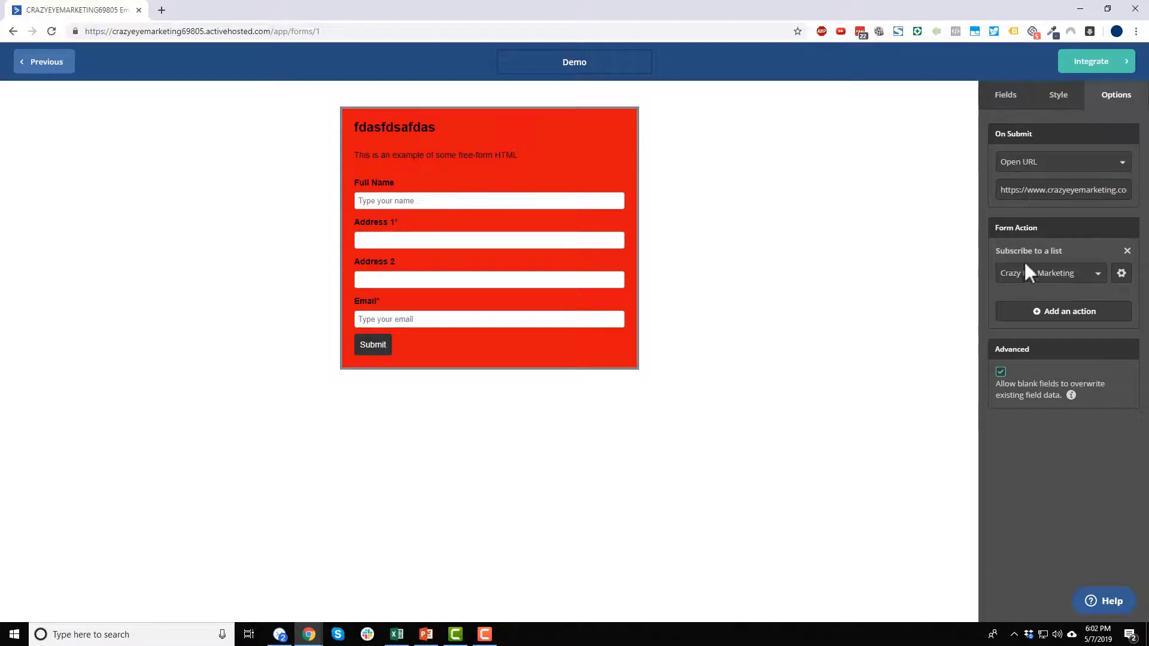
click(1121, 274)
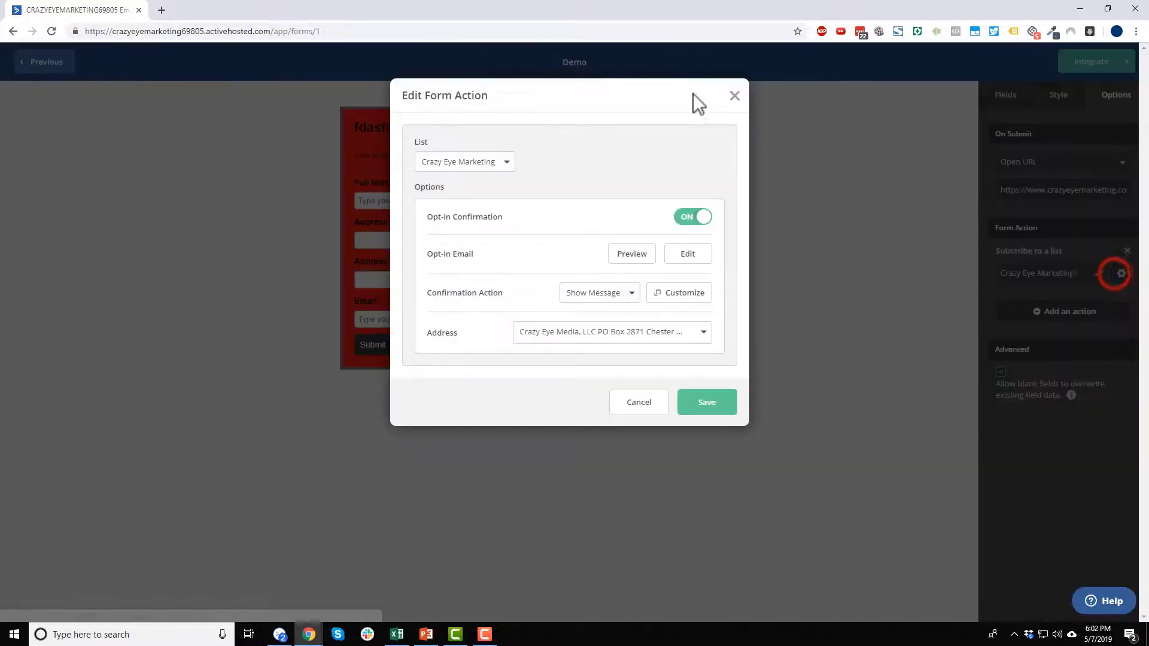
click(734, 97)
click(1049, 314)
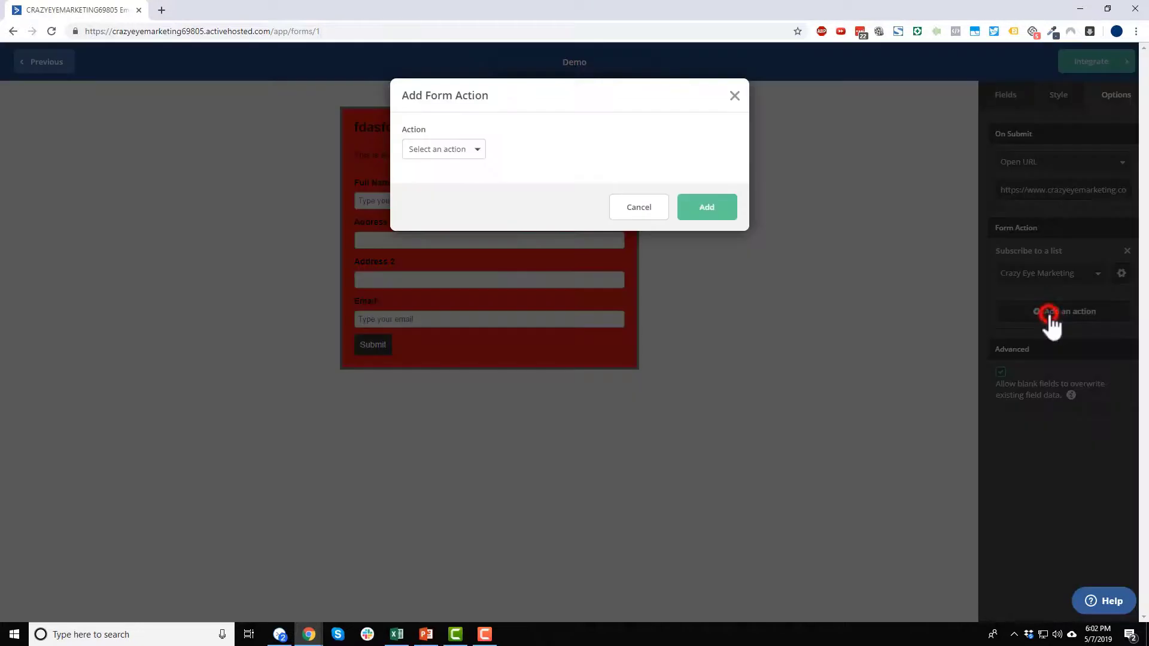
click(477, 149)
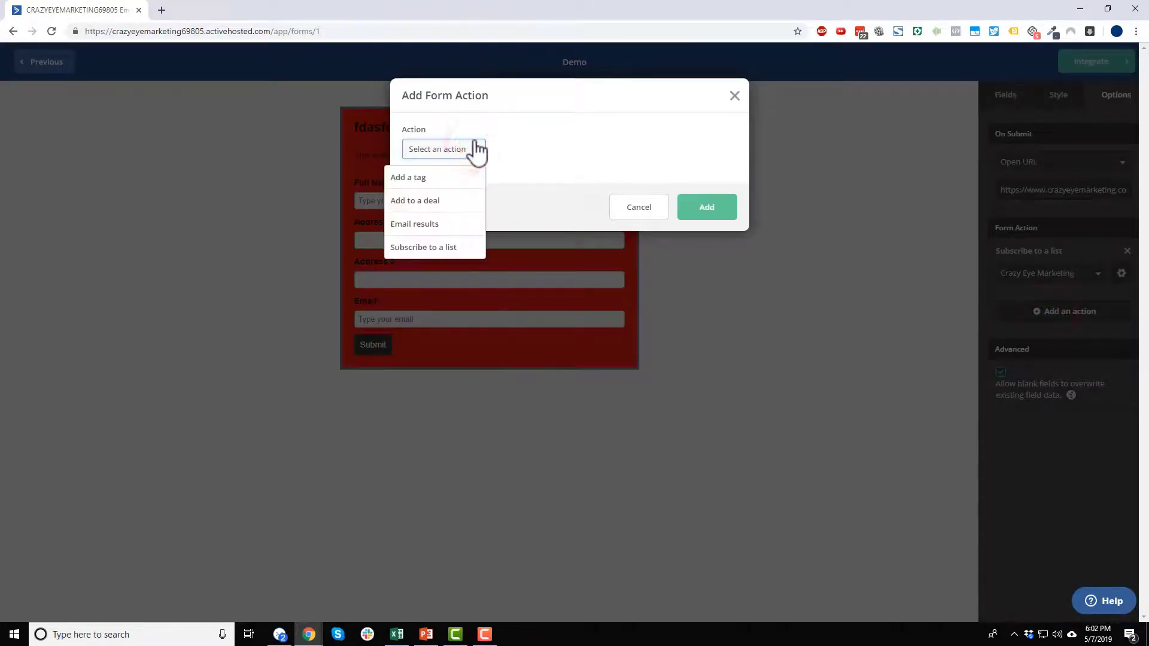
click(439, 179)
click(480, 209)
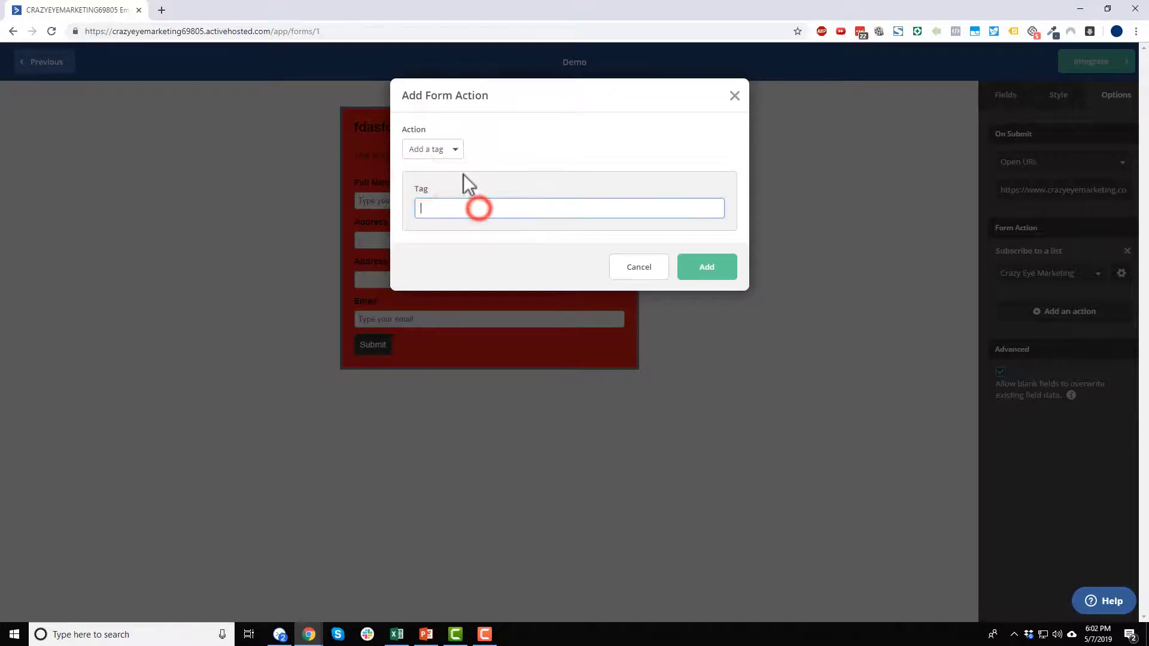
click(735, 96)
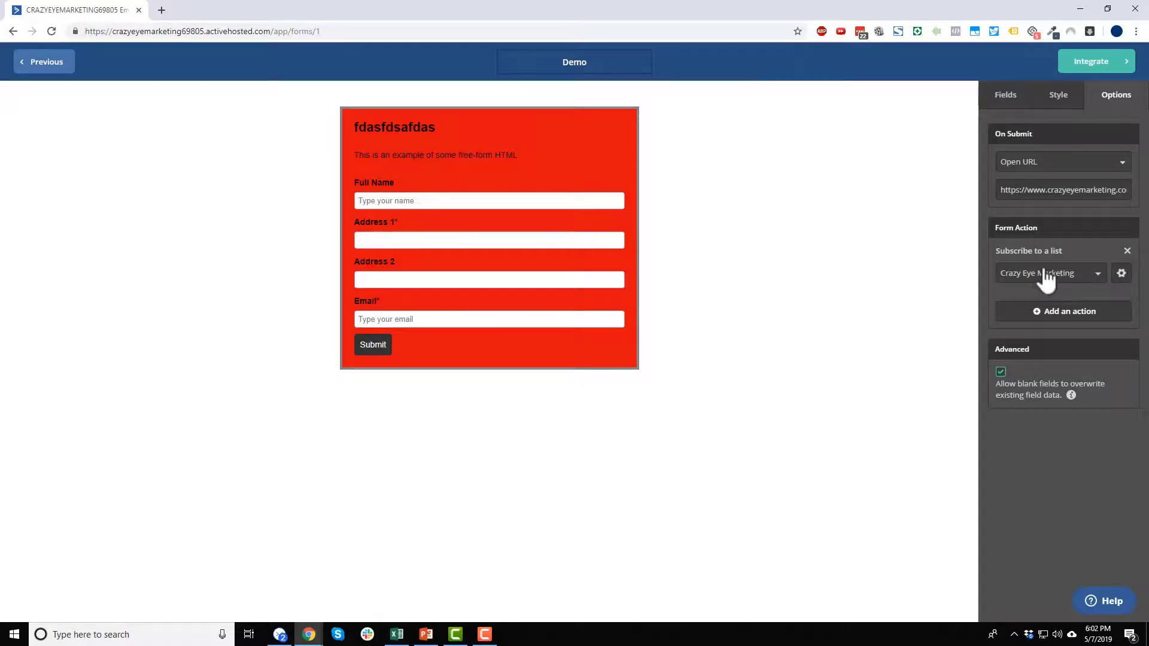
- Switch off Opt-in Confirmation for Crazy Eye Marketing and uncheck Allow blank fields to overwrite existing data
click(1120, 274)
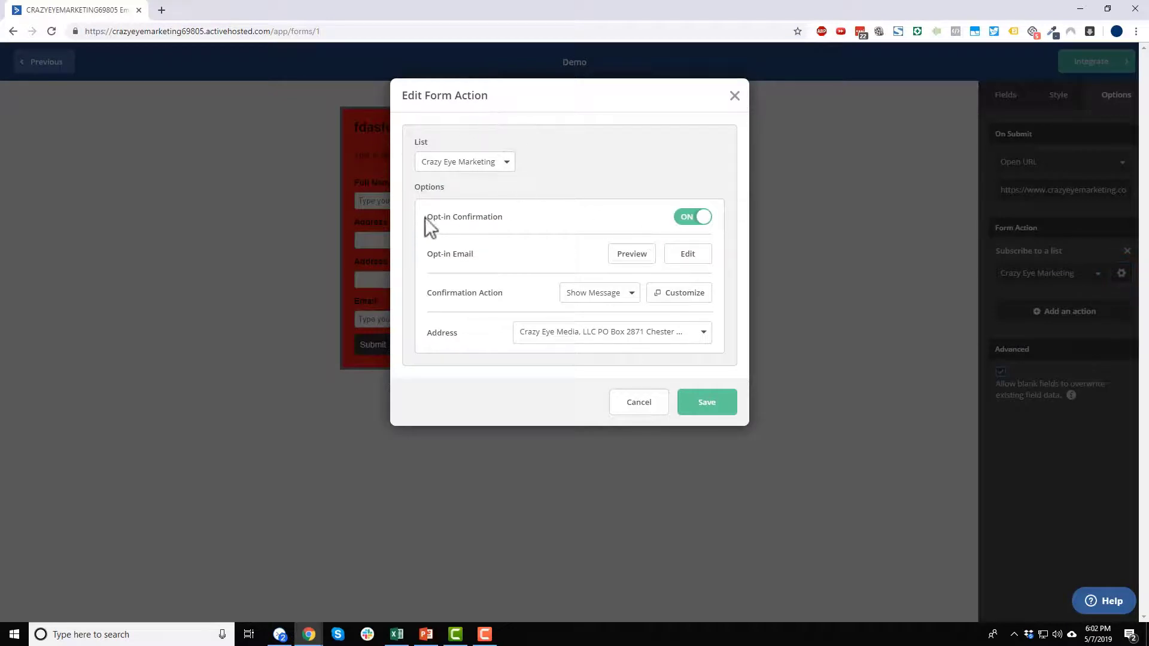
drag(425, 217, 509, 218)
click(680, 221)
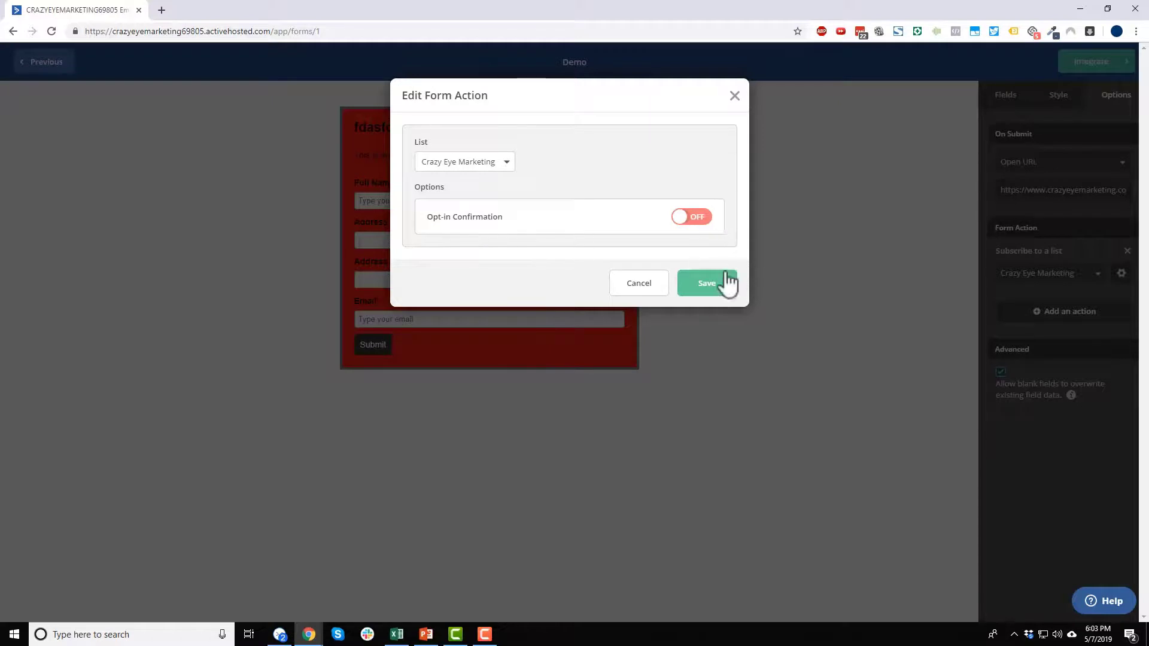
click(709, 287)
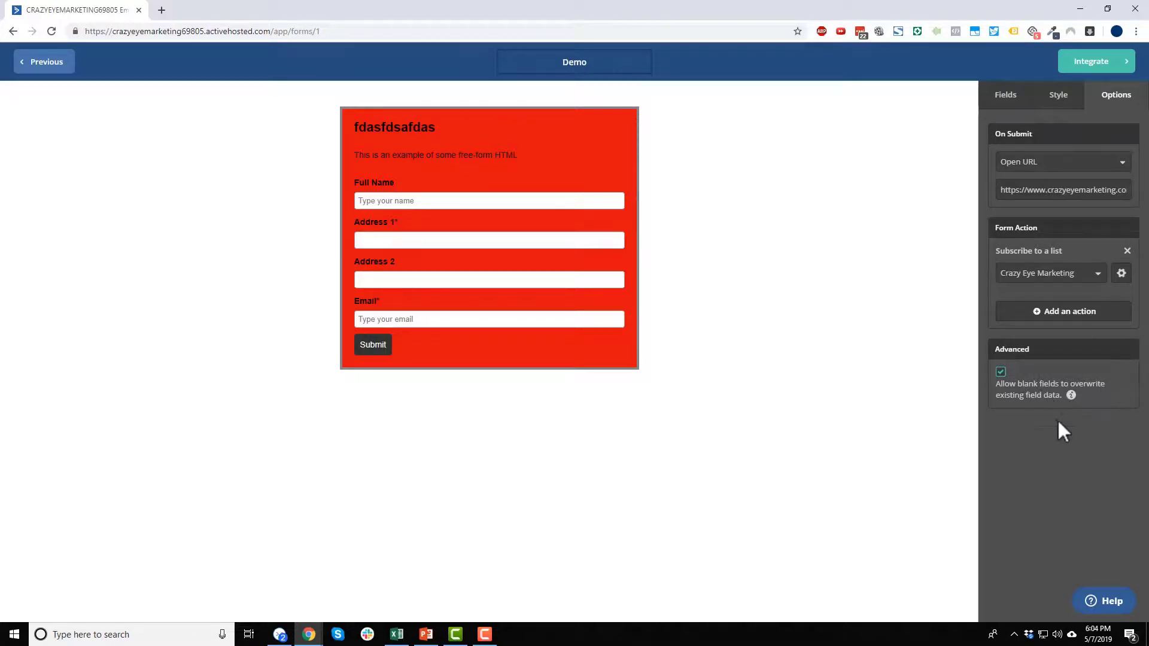
click(1001, 372)
- Go to the form's embed code and look through the Simple Embed and Full Embed blocks
click(1089, 65)
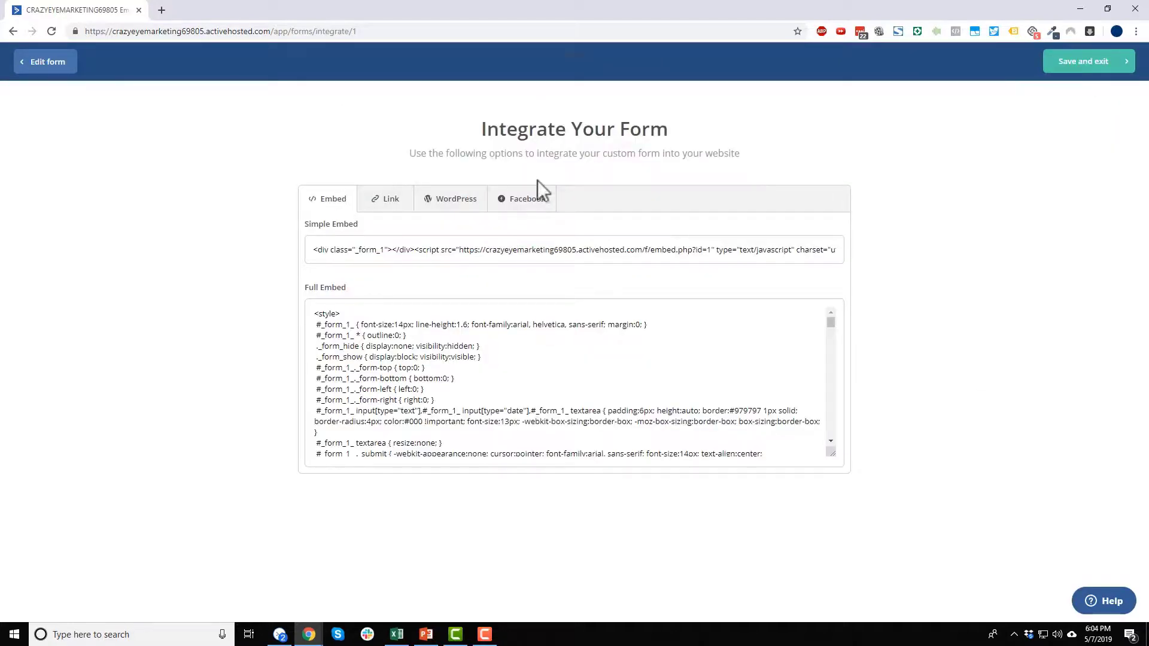
click(323, 256)
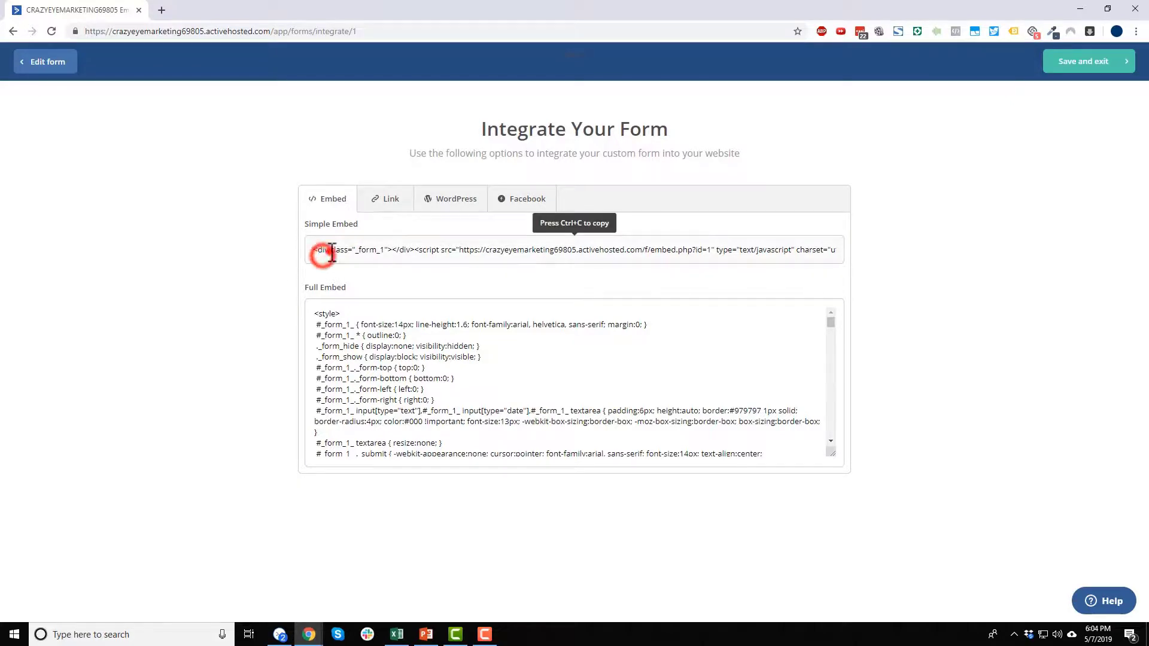
click(504, 372)
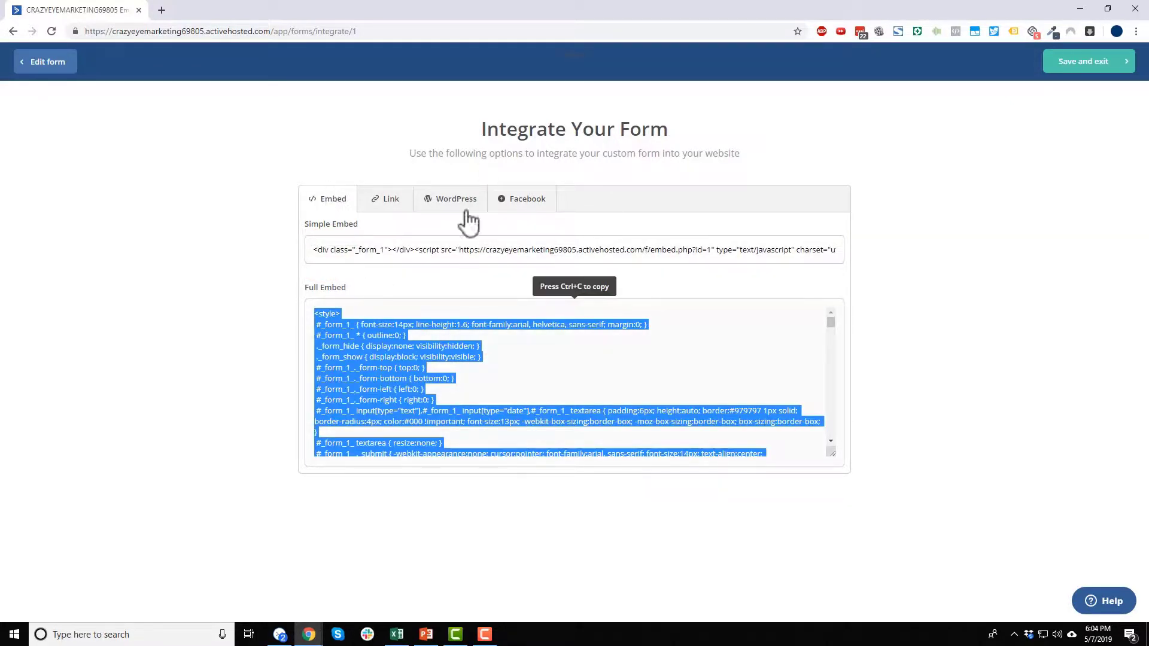
click(520, 371)
click(386, 378)
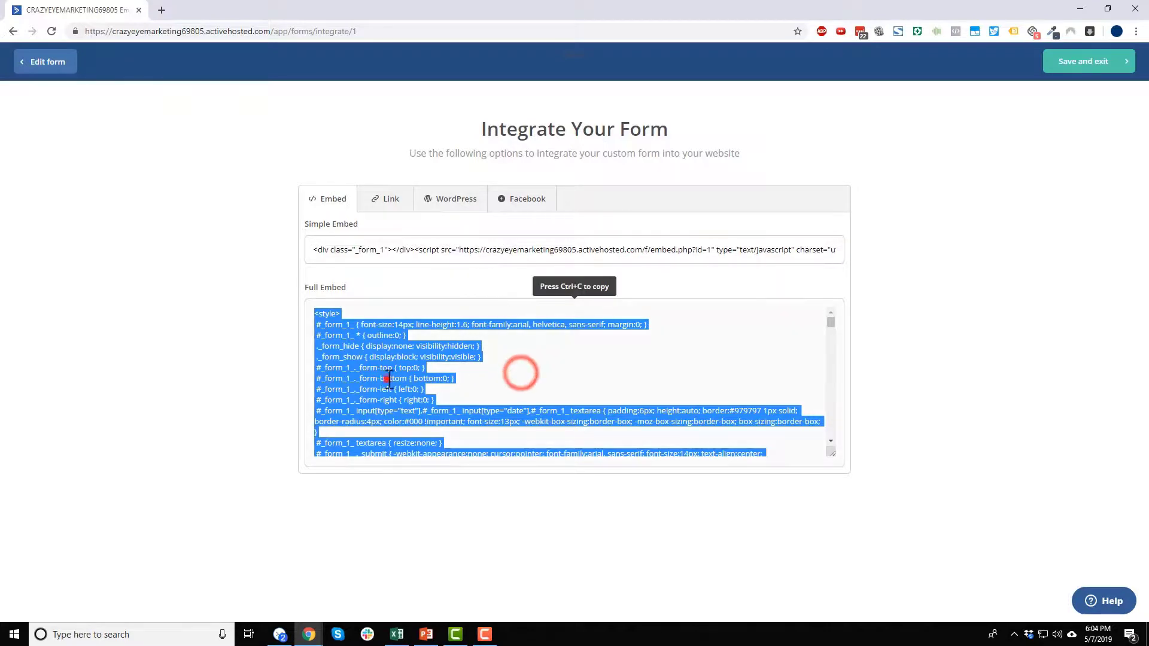
scroll(368, 359, down, 5)
scroll(377, 383, up, 5)
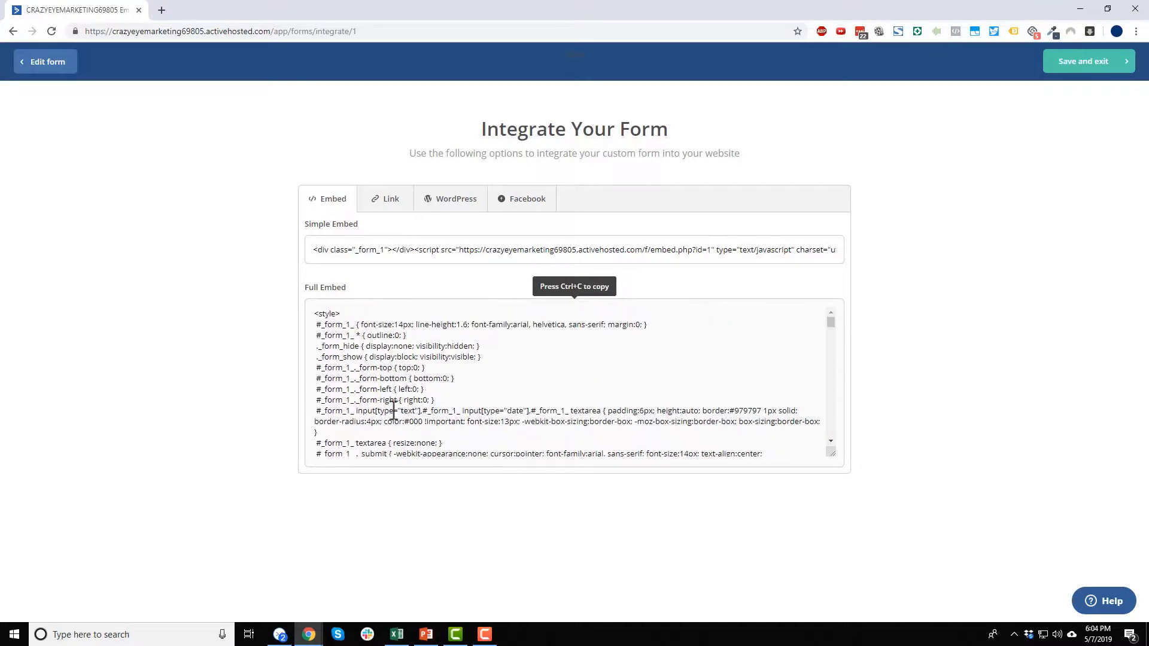
scroll(385, 396, down, 2)
scroll(385, 396, down, 3)
scroll(384, 403, up, 4)
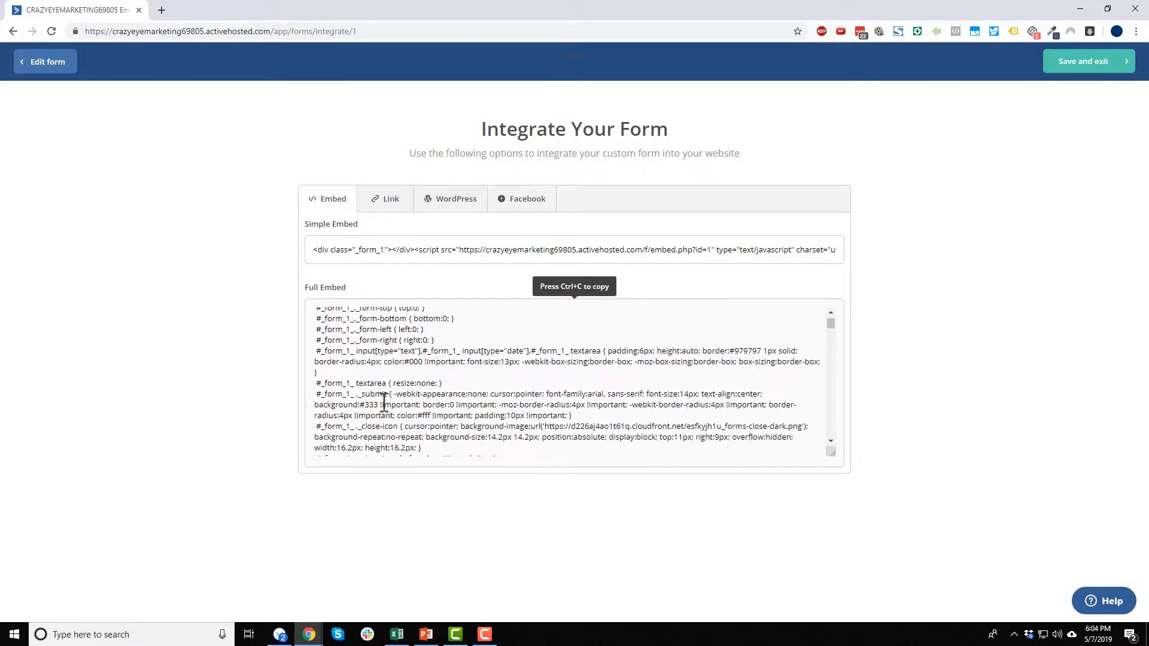
scroll(384, 402, up, 3)
- Select the whole one-line Simple Embed script ready for copying
click(329, 248)
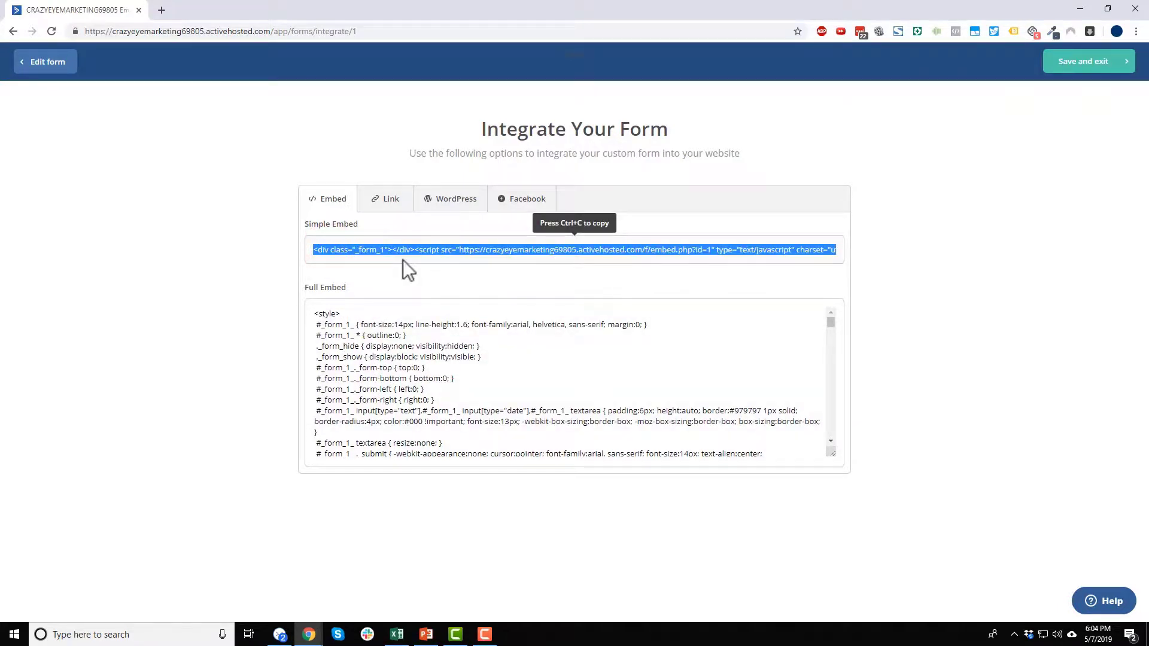
scroll(371, 411, down, 6)
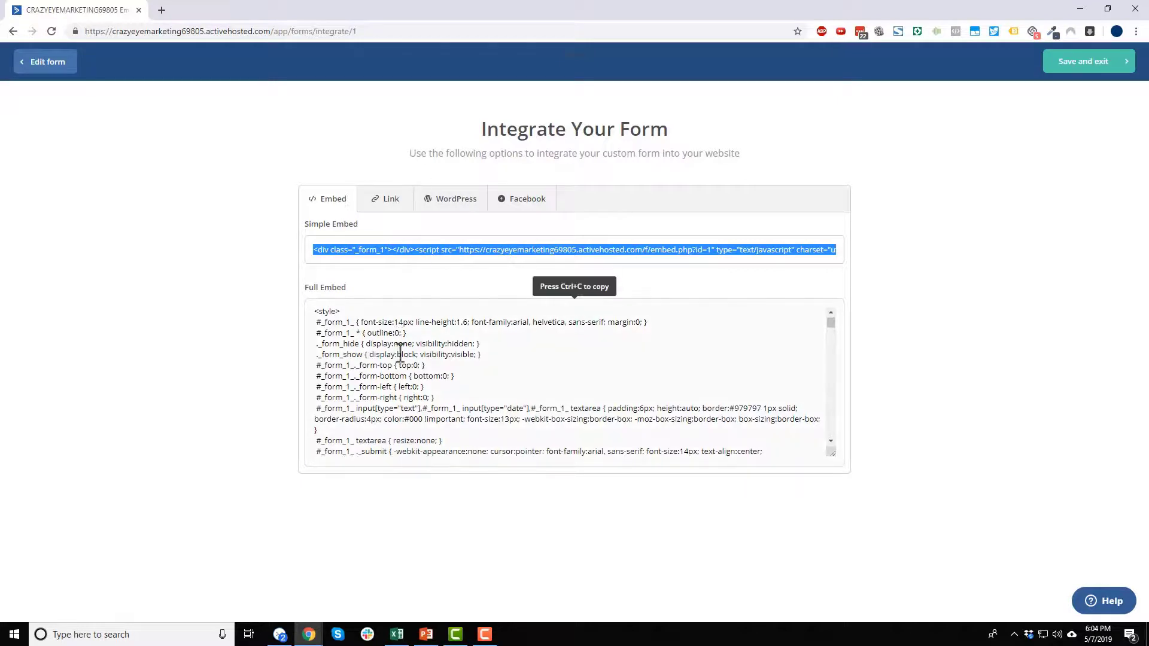
click(432, 254)
click(423, 354)
click(444, 246)
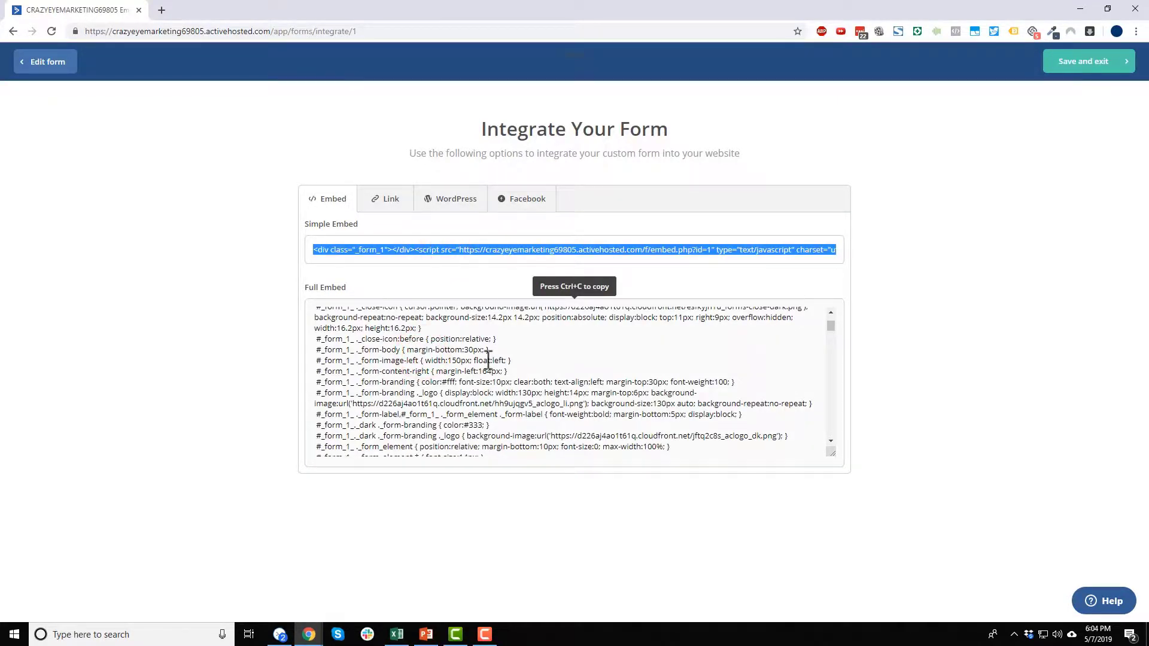
click(386, 198)
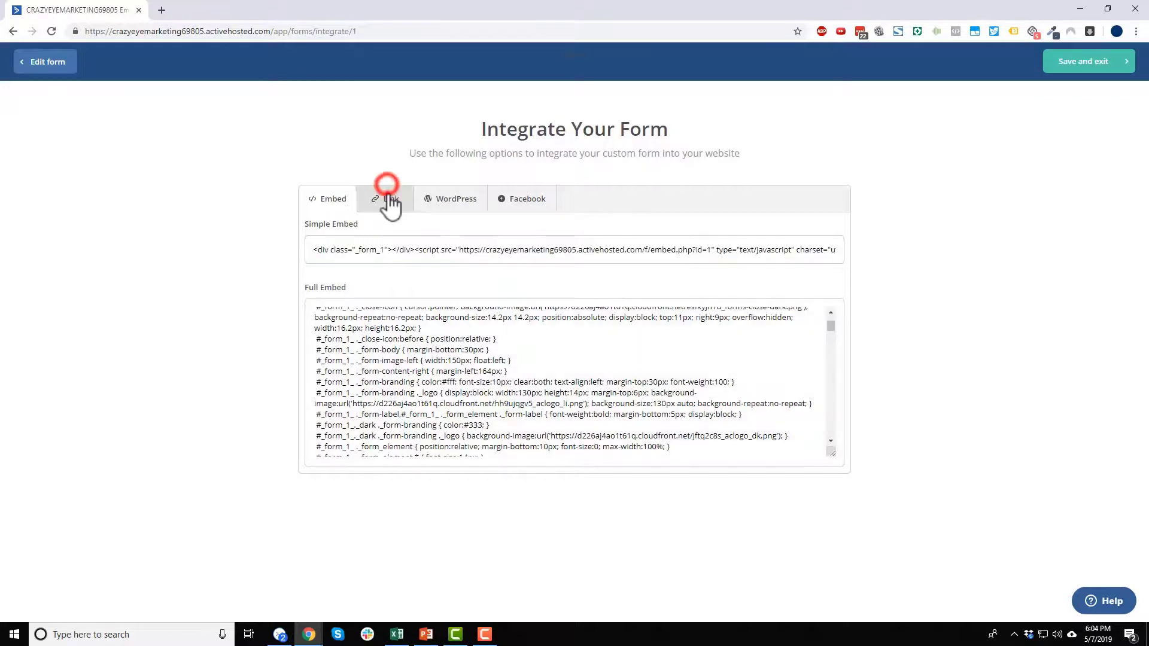
- Copy the form's share link and open it in a new tab to view the live red form
drag(569, 255, 285, 277)
key(ctrl+c)
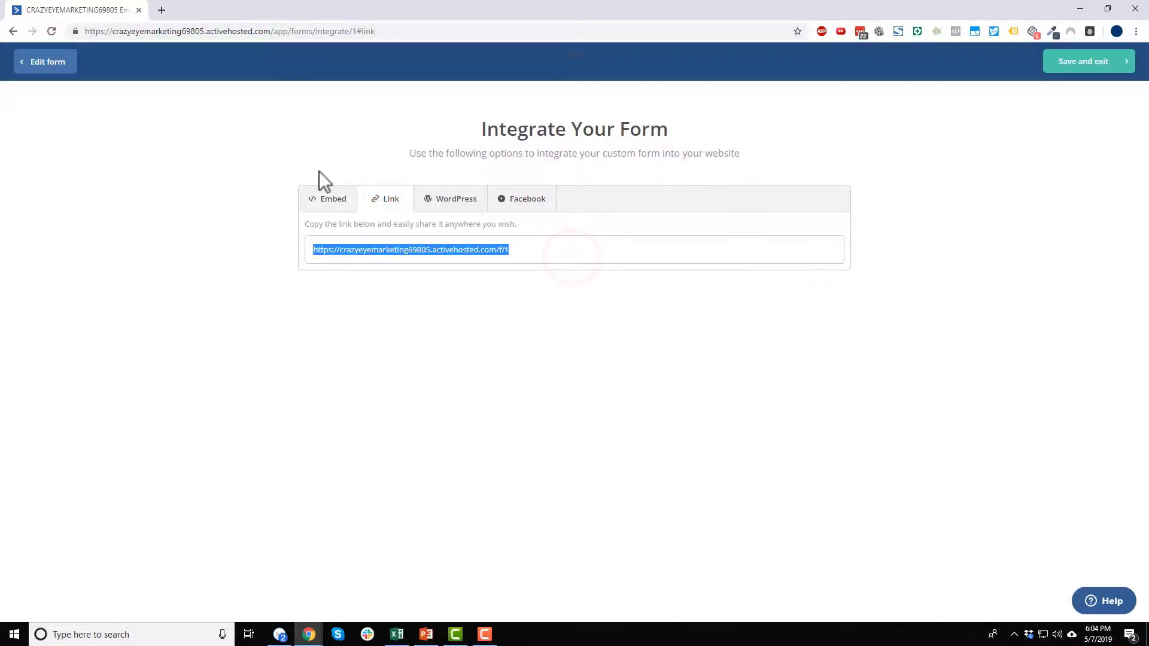
click(161, 9)
click(218, 30)
key(ctrl+v)
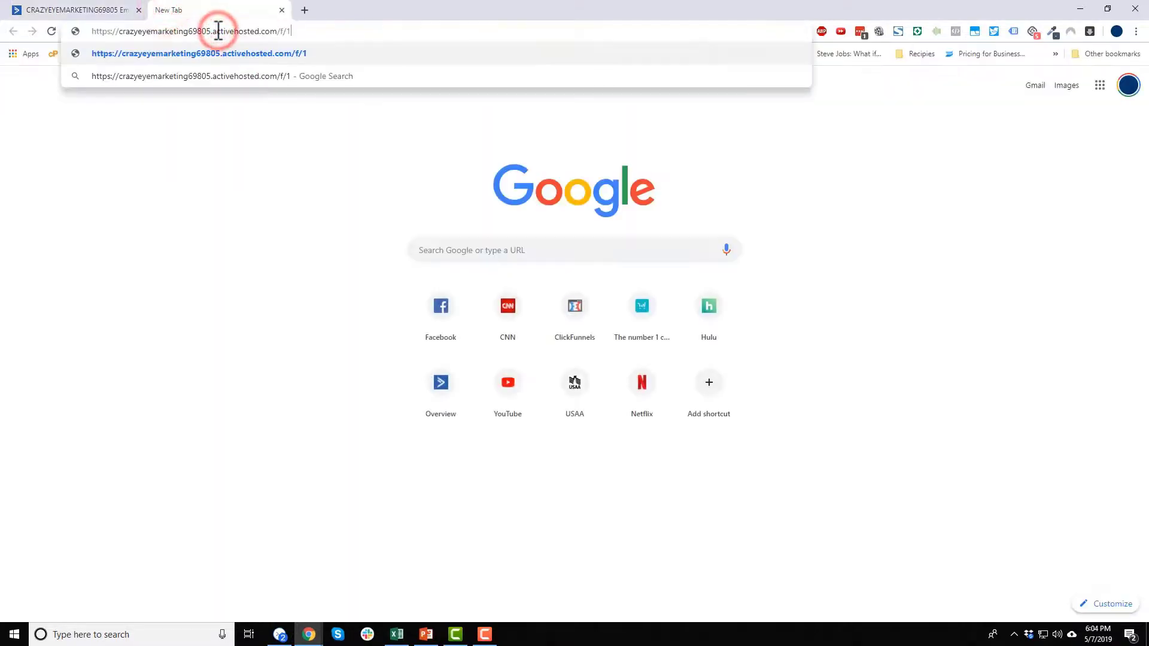
key(Return)
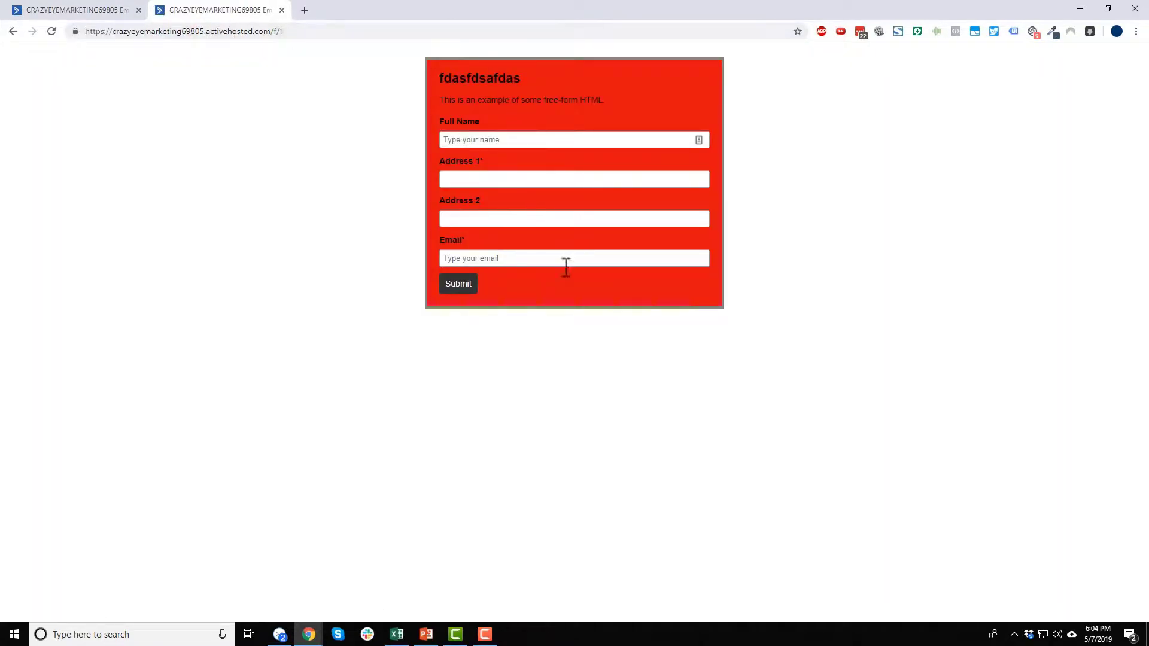
click(61, 8)
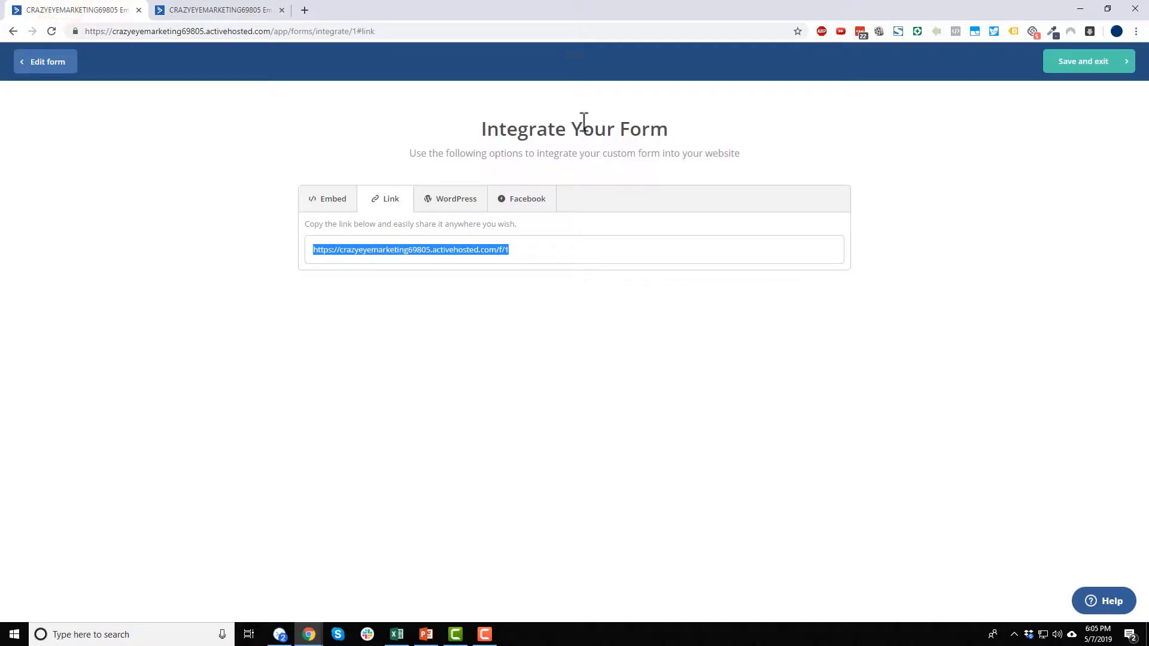
click(234, 9)
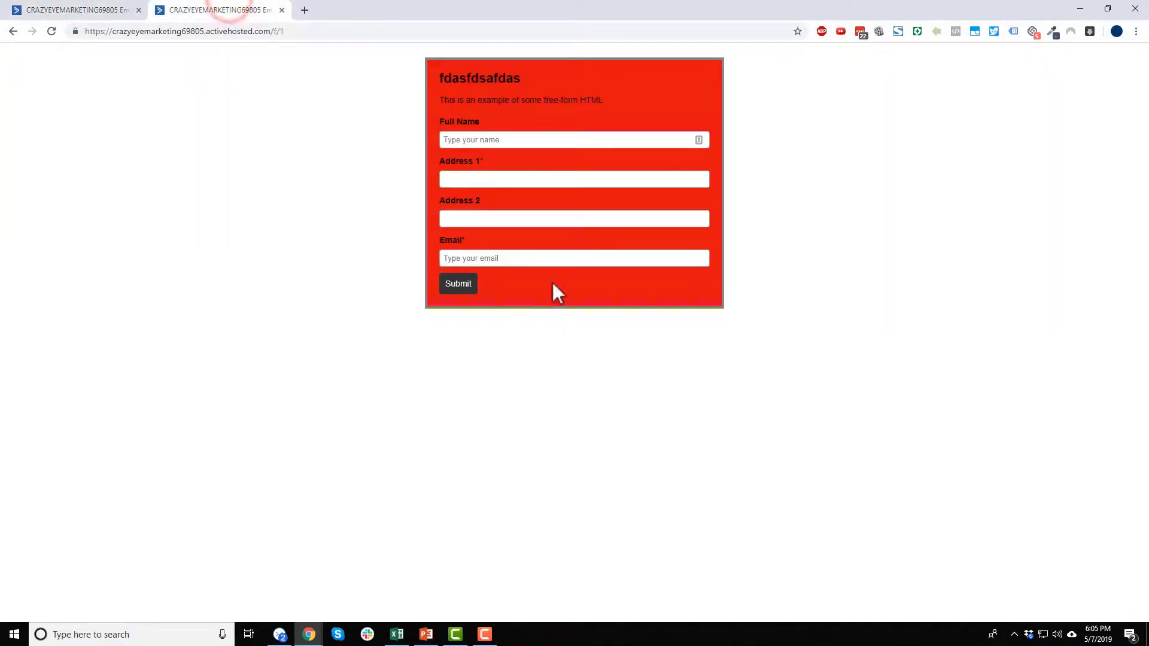
click(88, 6)
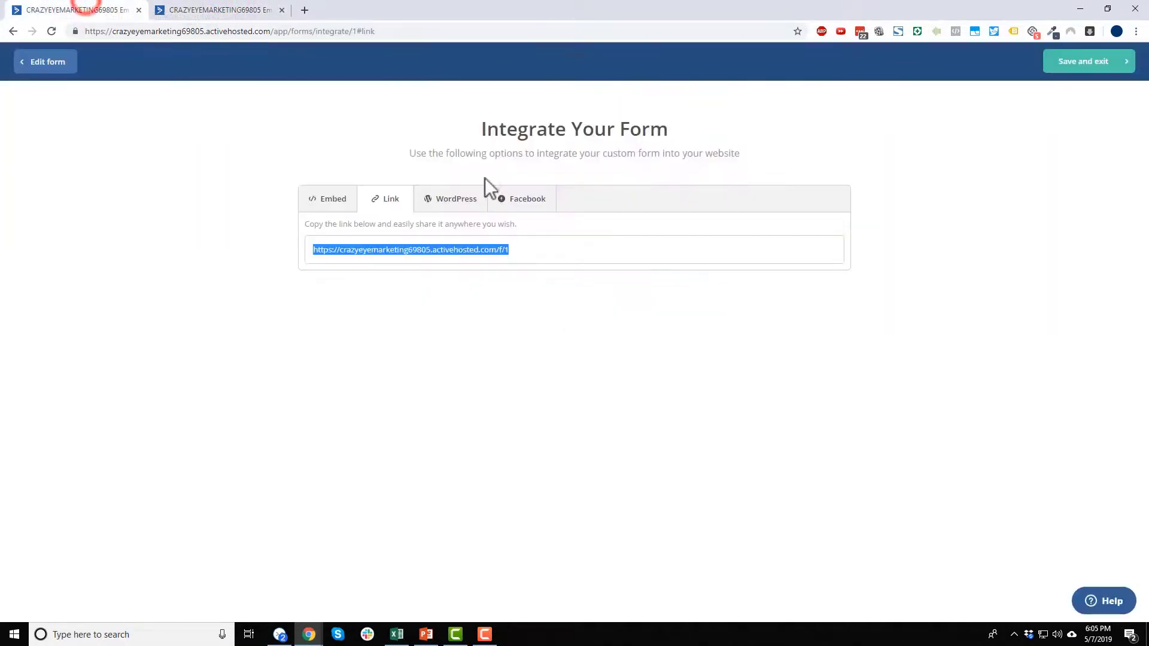
- Look over the WordPress and Facebook integration options, then save the form and exit
click(462, 207)
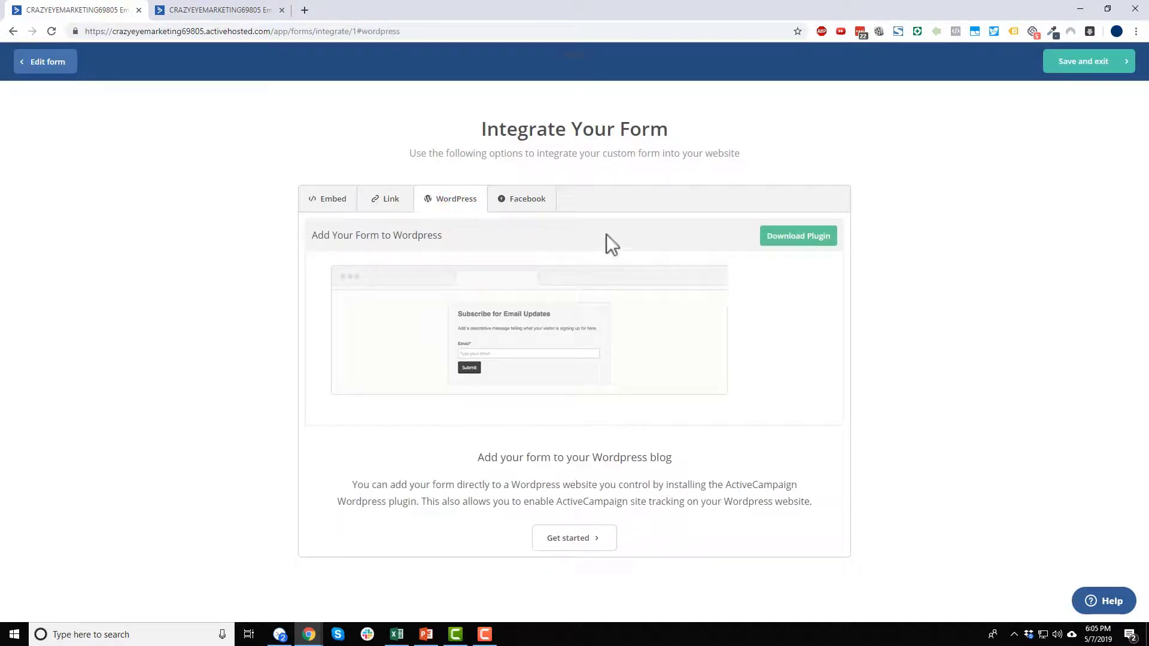
click(541, 195)
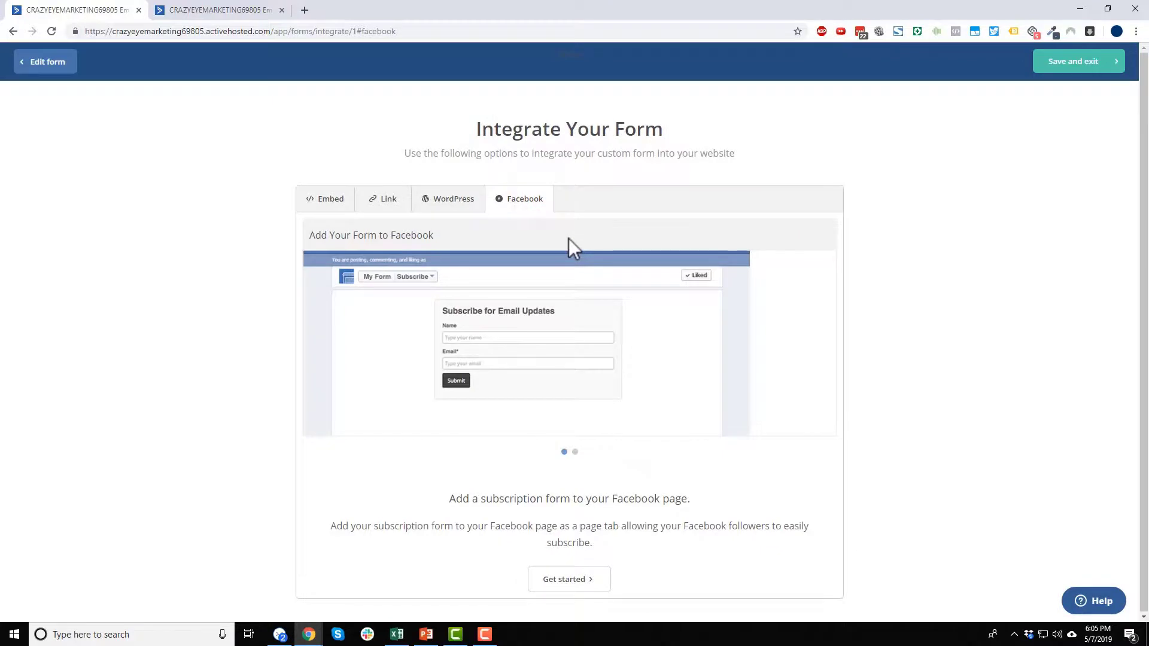
click(468, 203)
click(386, 202)
click(326, 202)
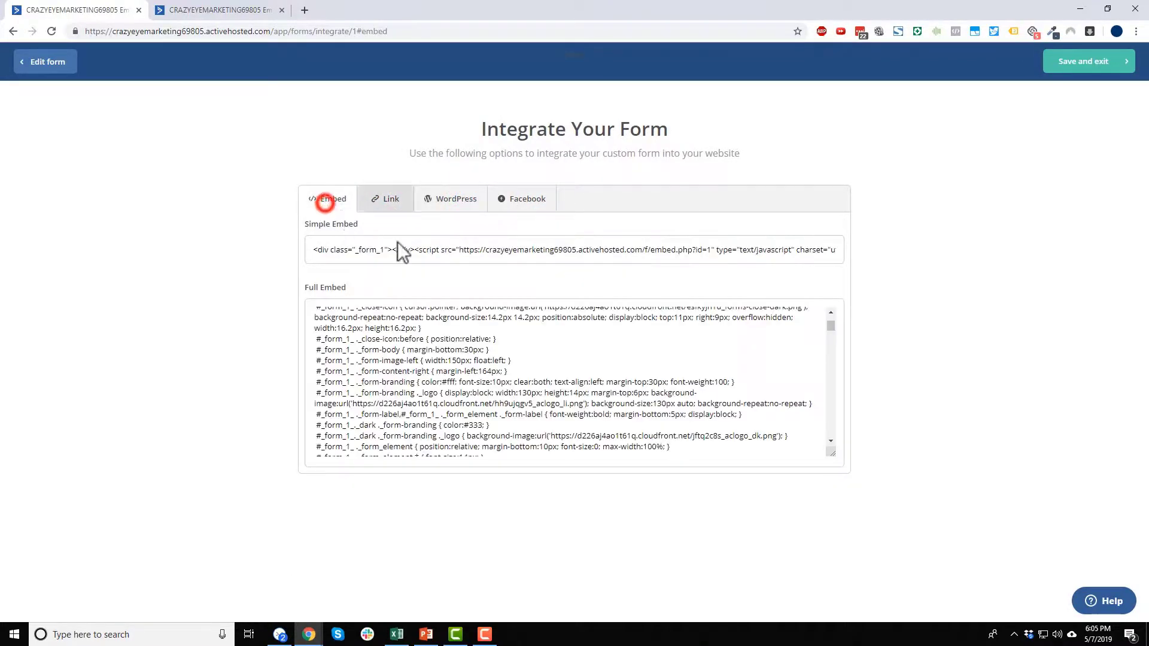
click(1090, 62)
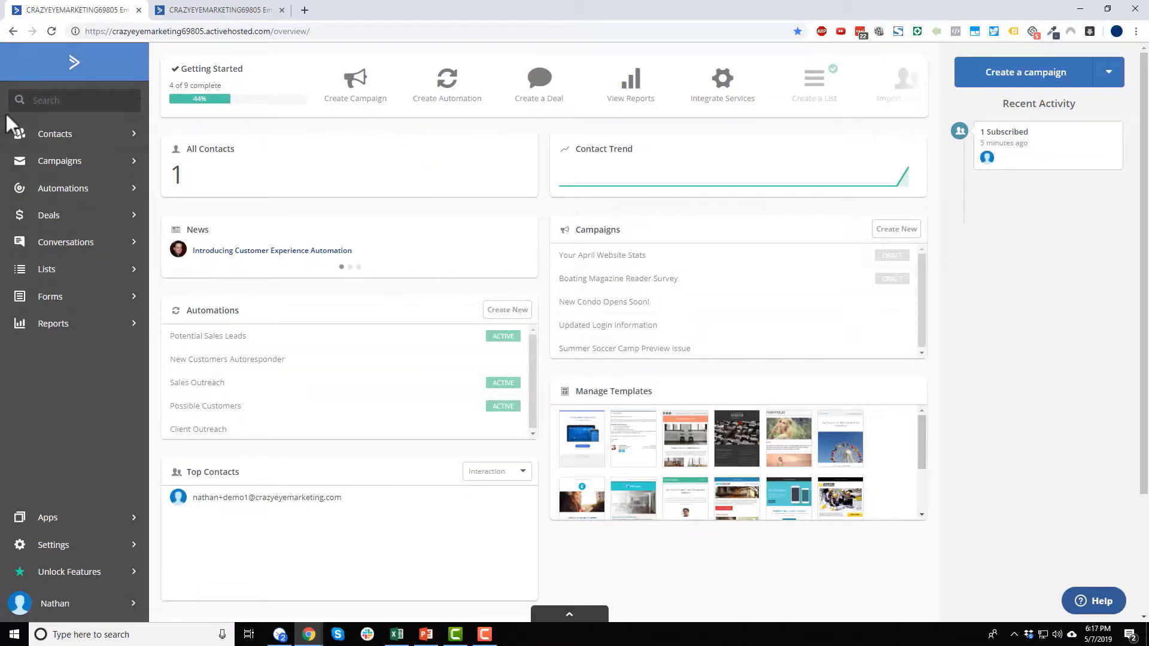
- Go to the Contacts page from the left sidebar
click(56, 134)
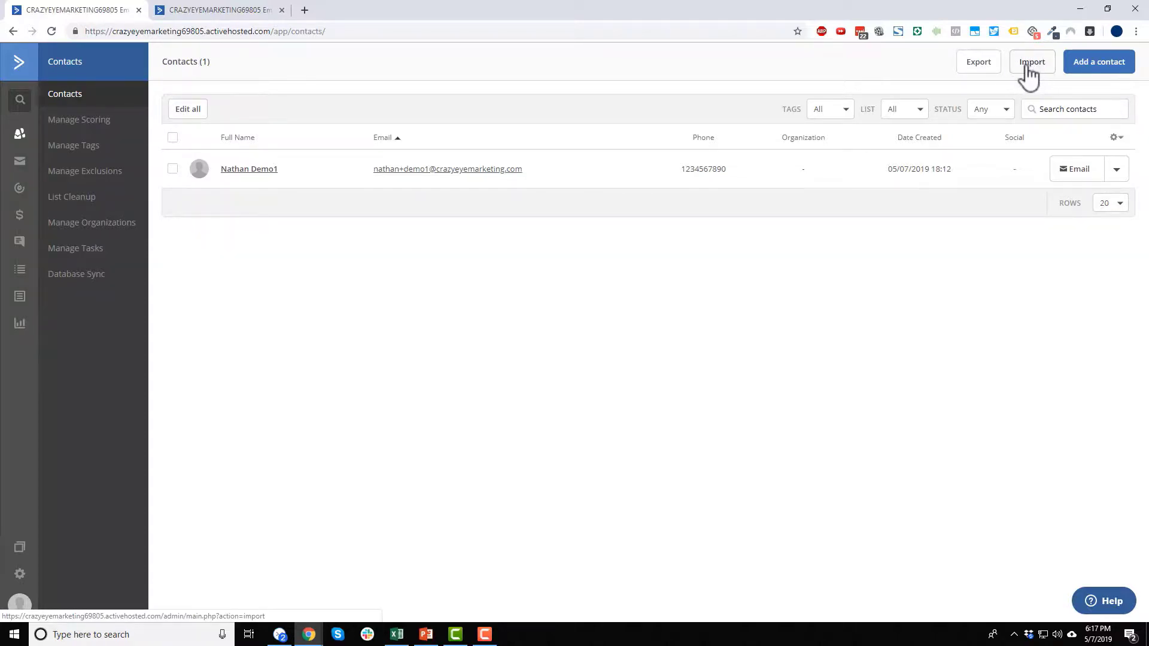
- Add a new contact, entering its email address, first name, last name and phone number
click(1098, 66)
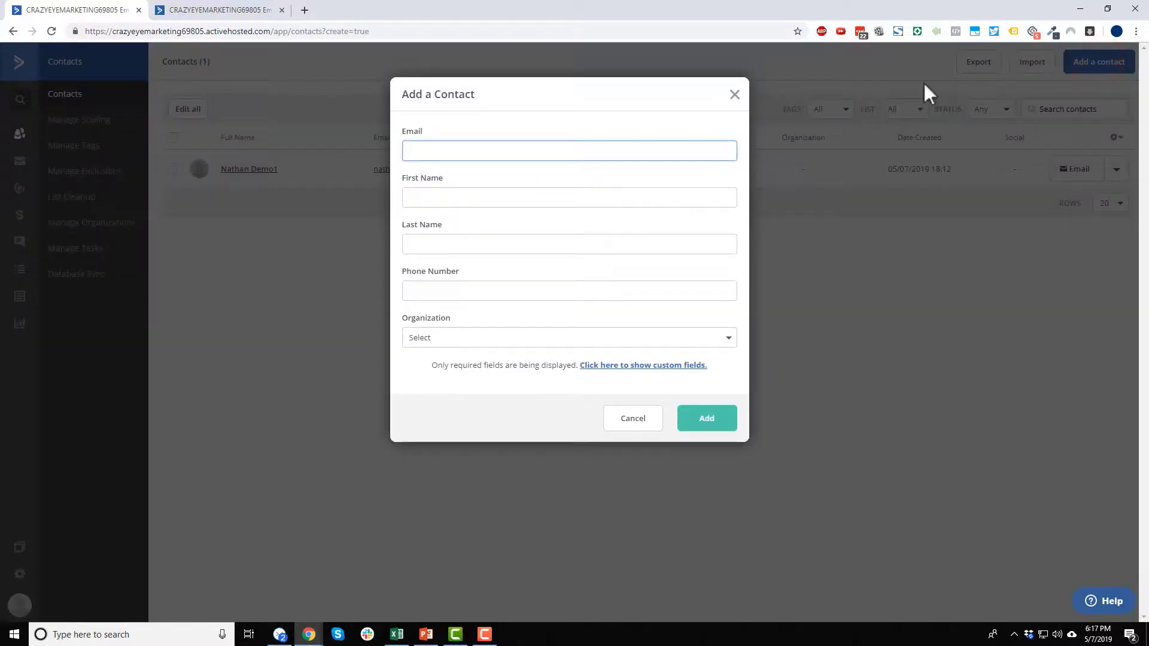
click(461, 154)
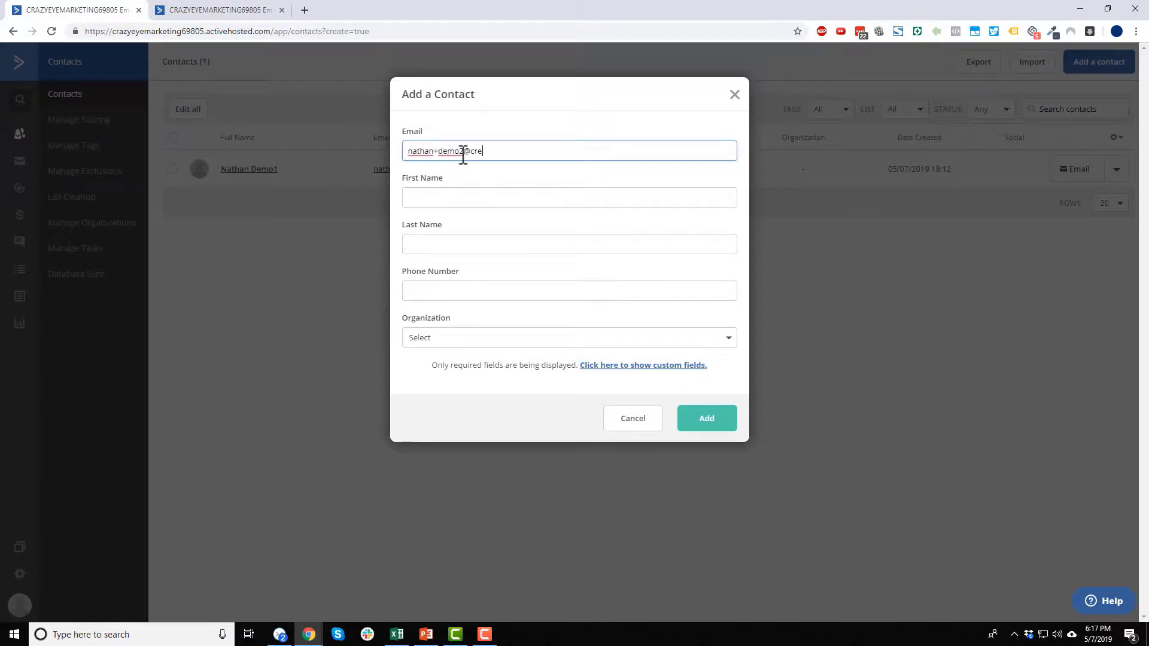
key(Tab)
text(Nathan)
key(Tab)
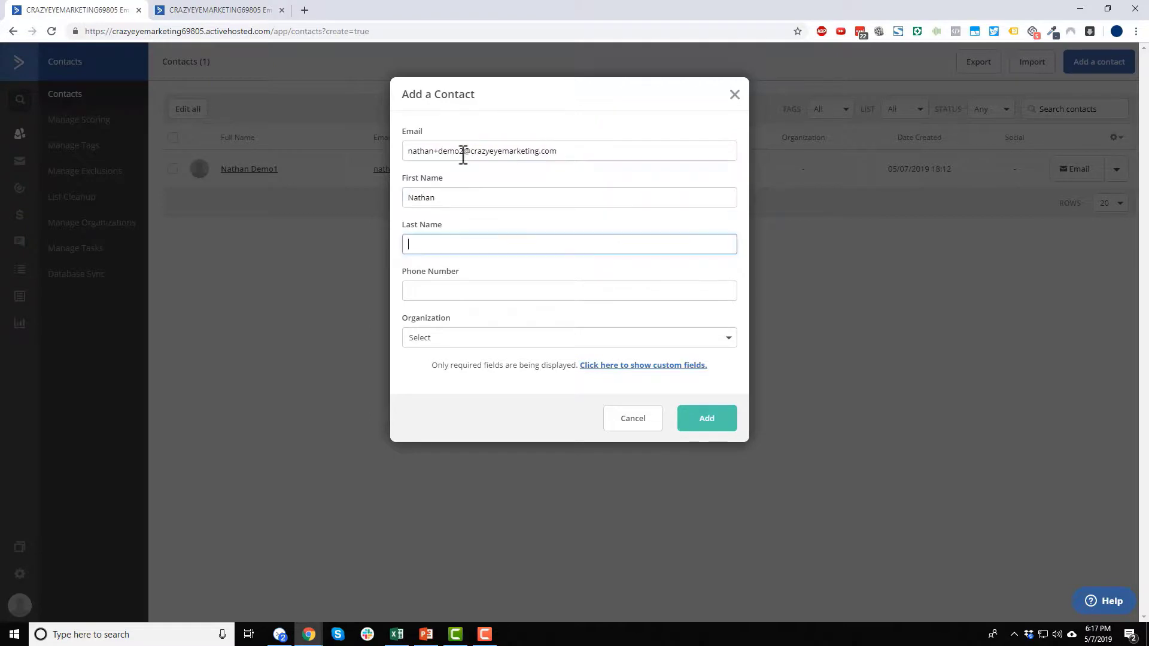
text(Demo2)
key(Tab)
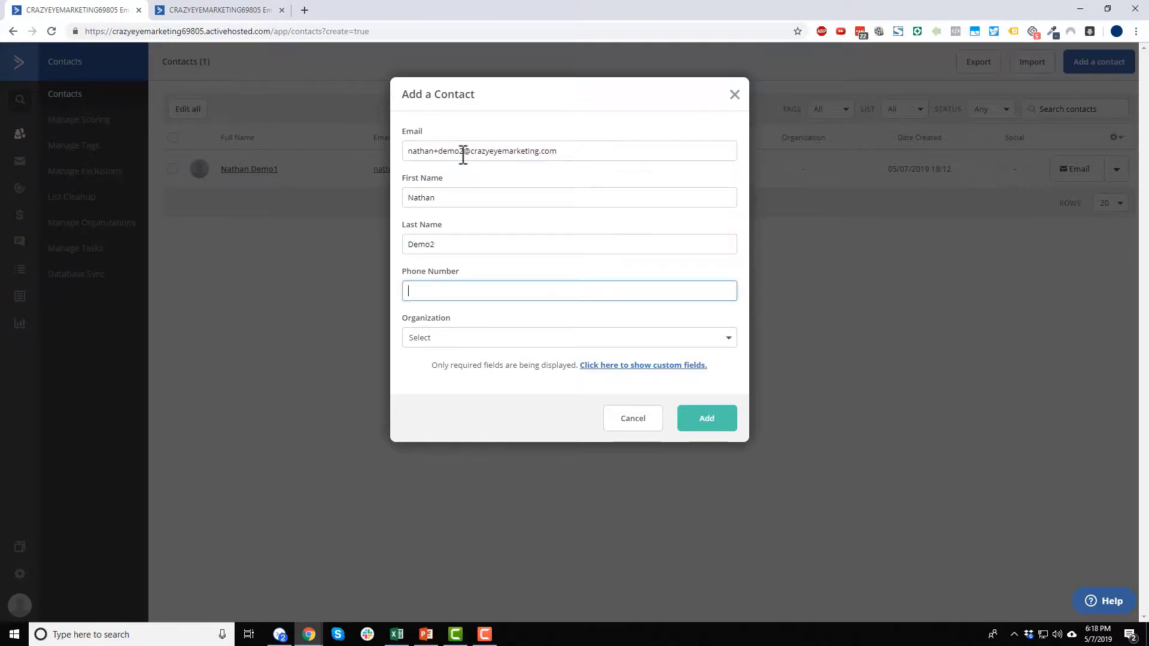
text(123459890)
- Save the new contact and tick the Crazy Eye Marketing list for it
click(726, 426)
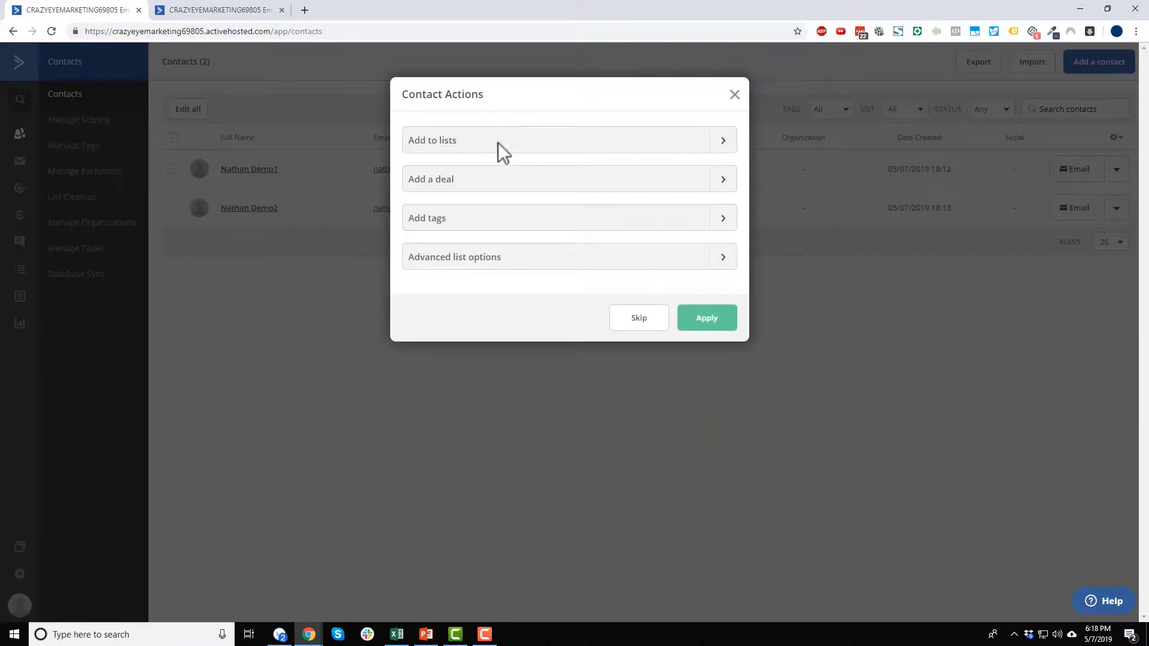
click(723, 143)
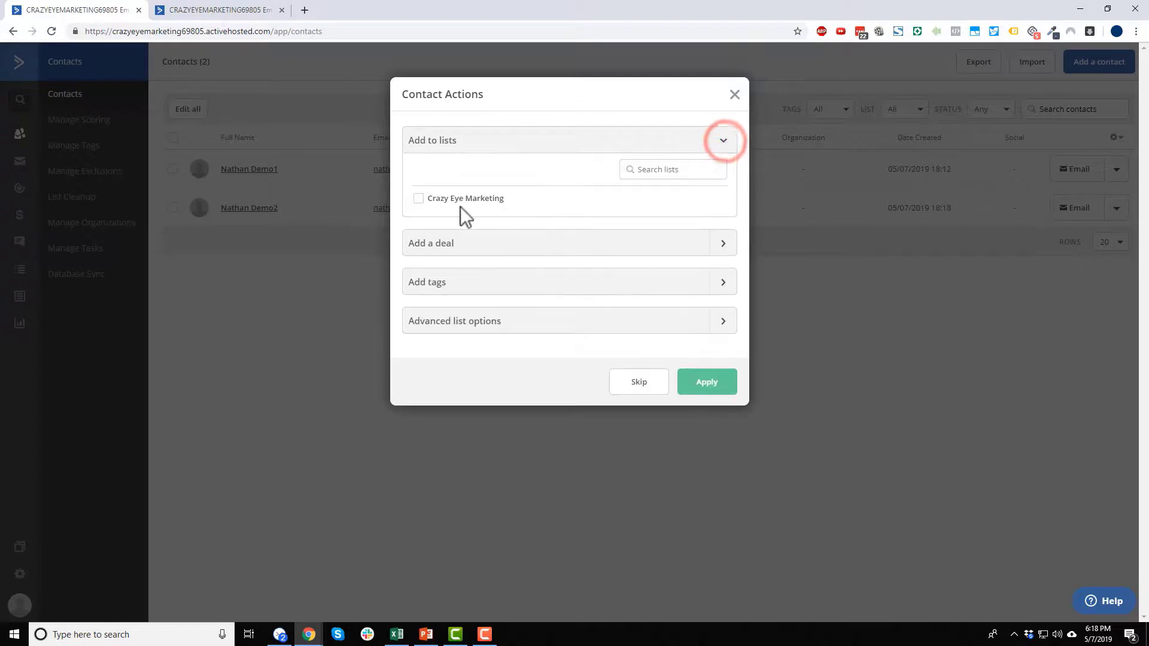
click(418, 200)
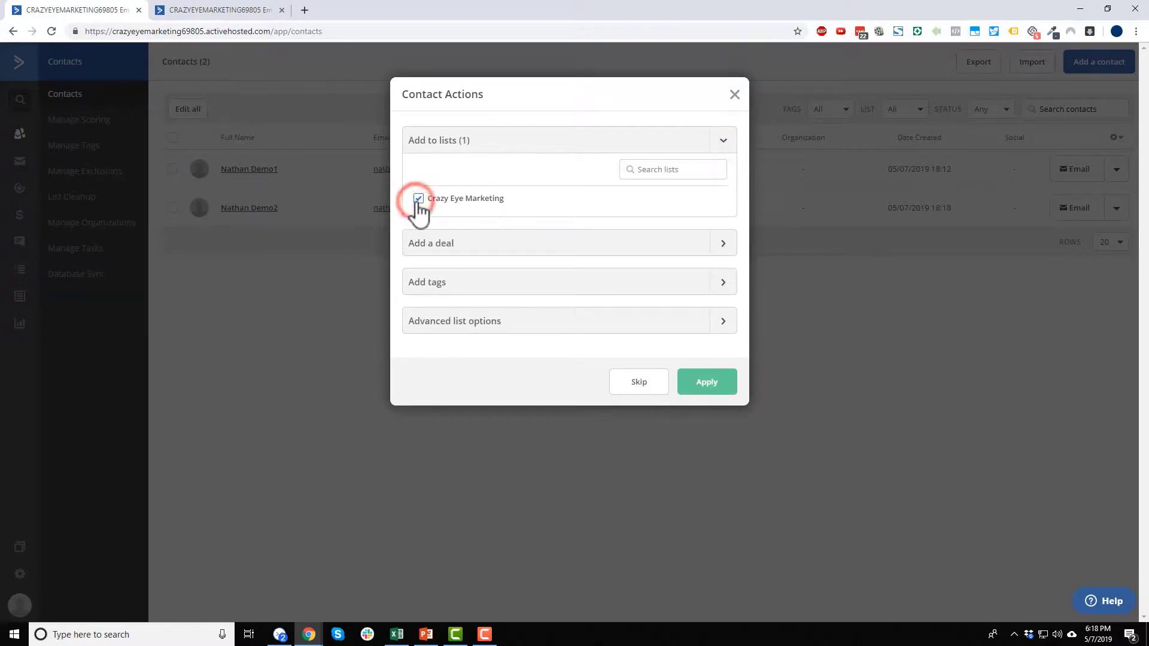
- Review the deal and tag options, keep the list status Active, and apply
click(711, 250)
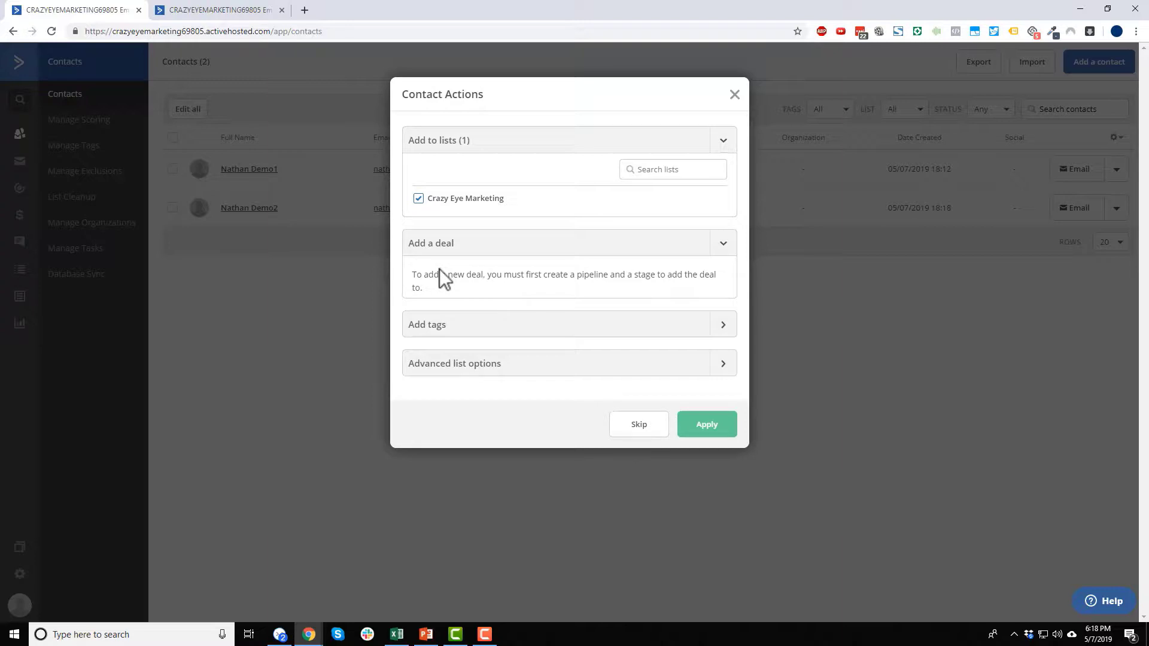
click(724, 328)
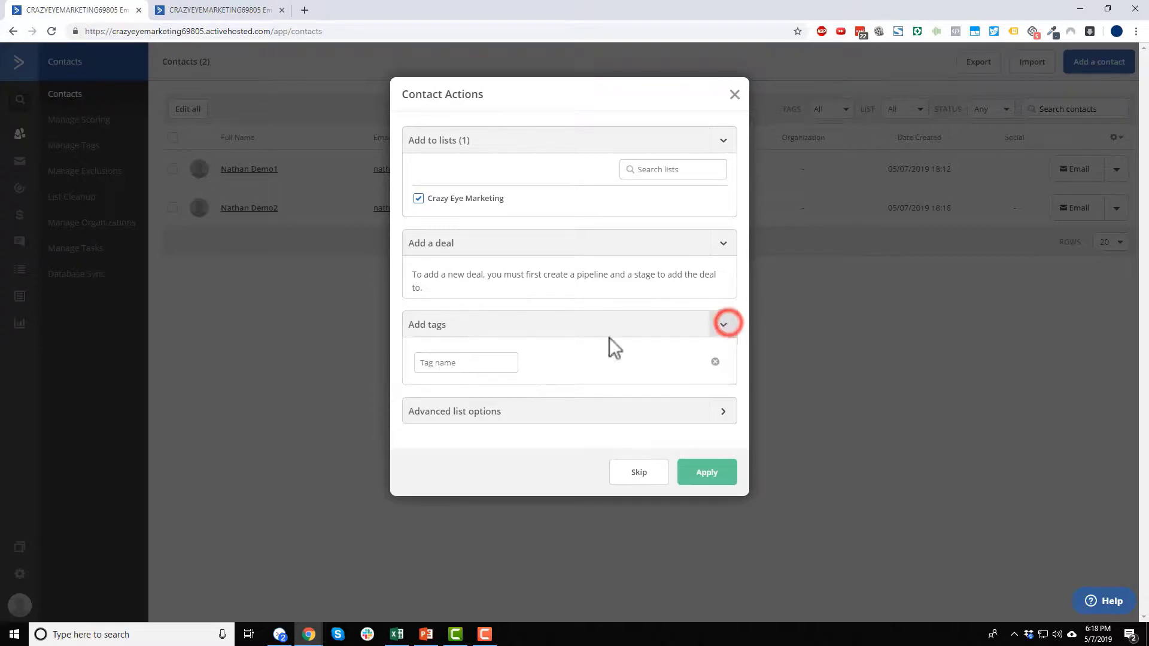
click(467, 357)
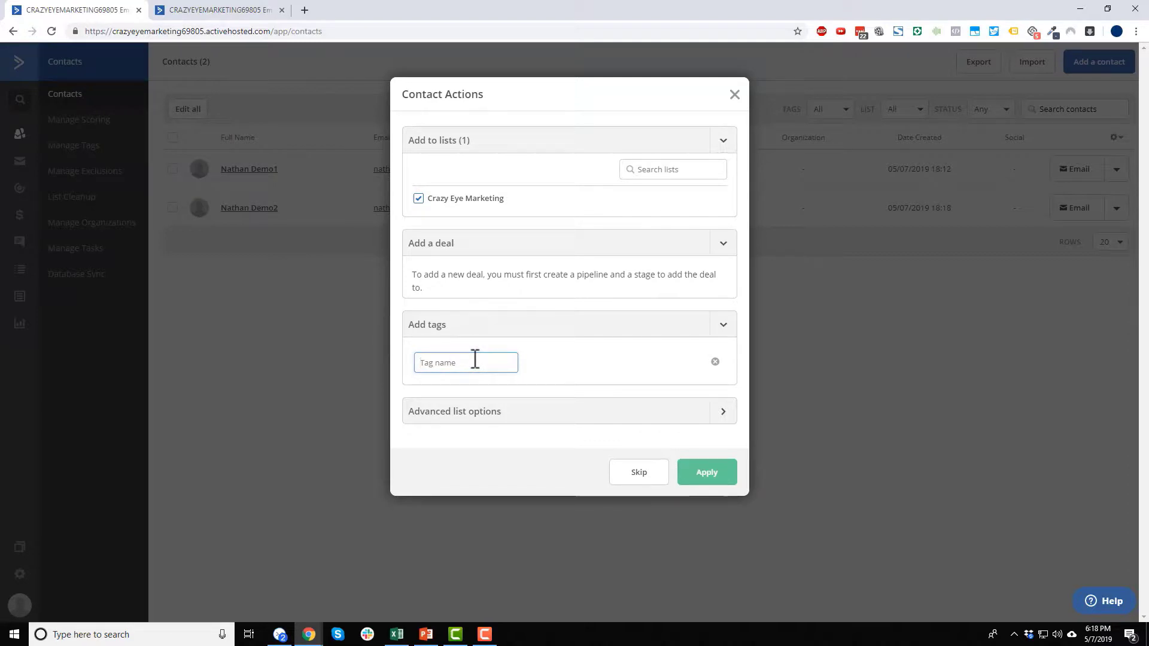
click(721, 412)
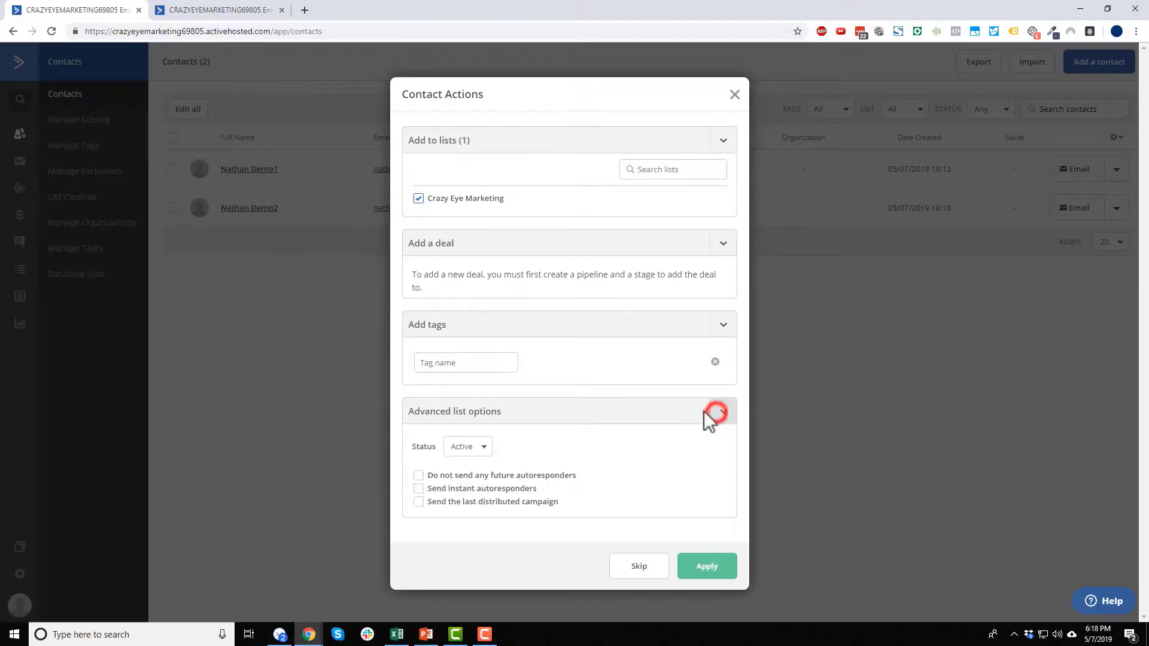
click(477, 446)
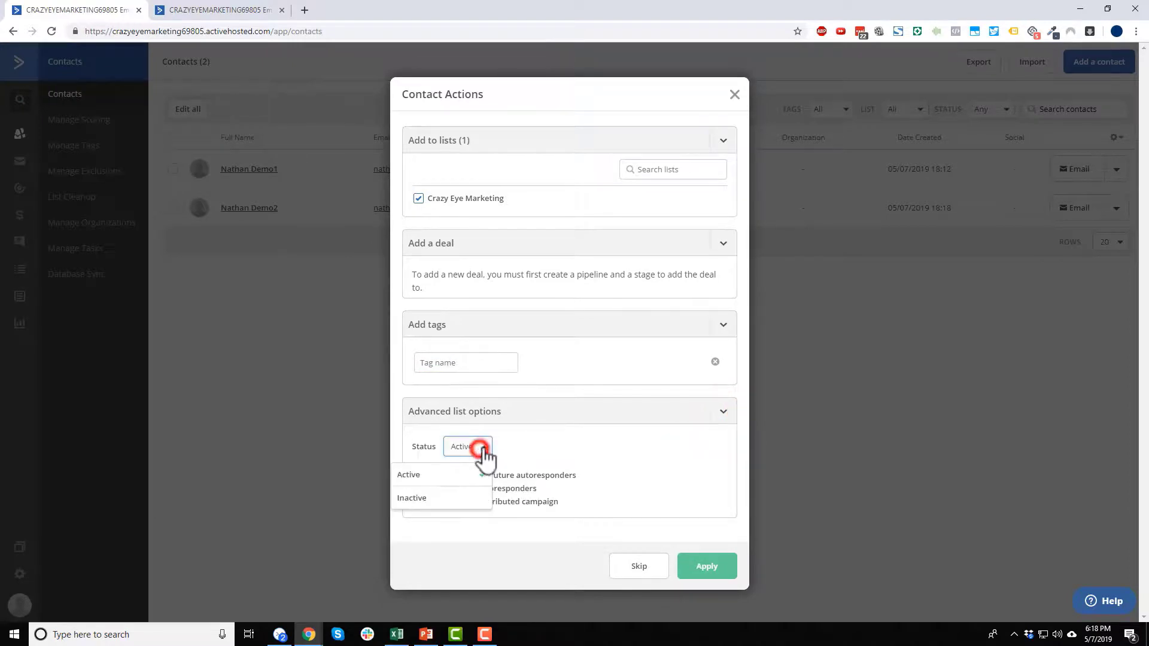
click(631, 443)
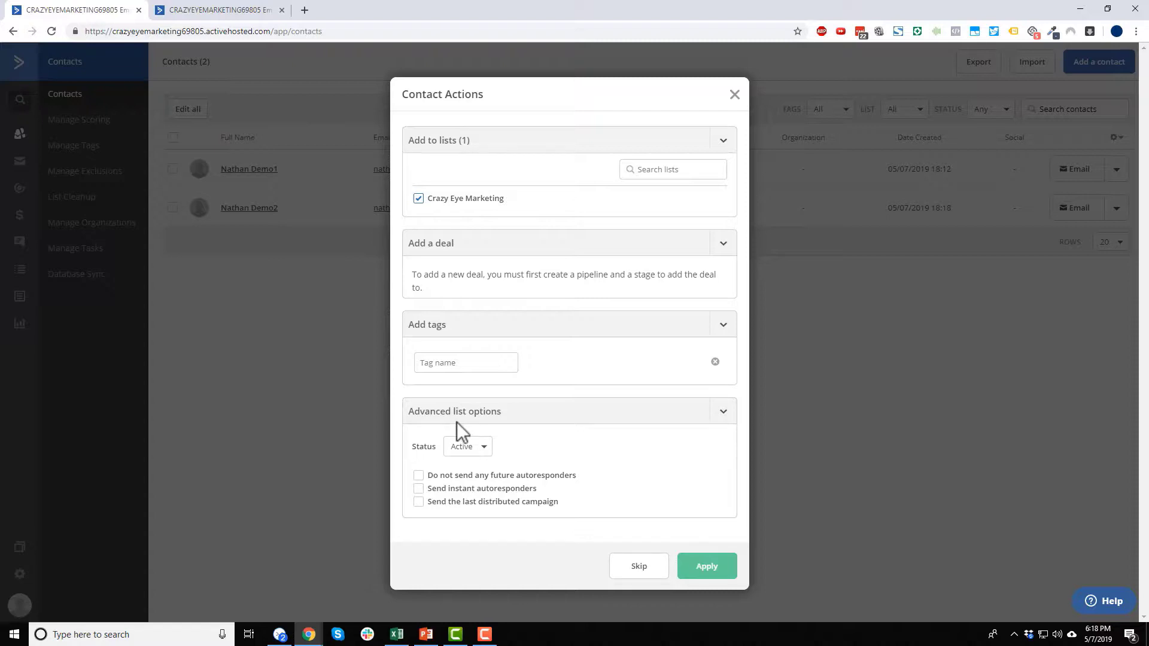
click(722, 413)
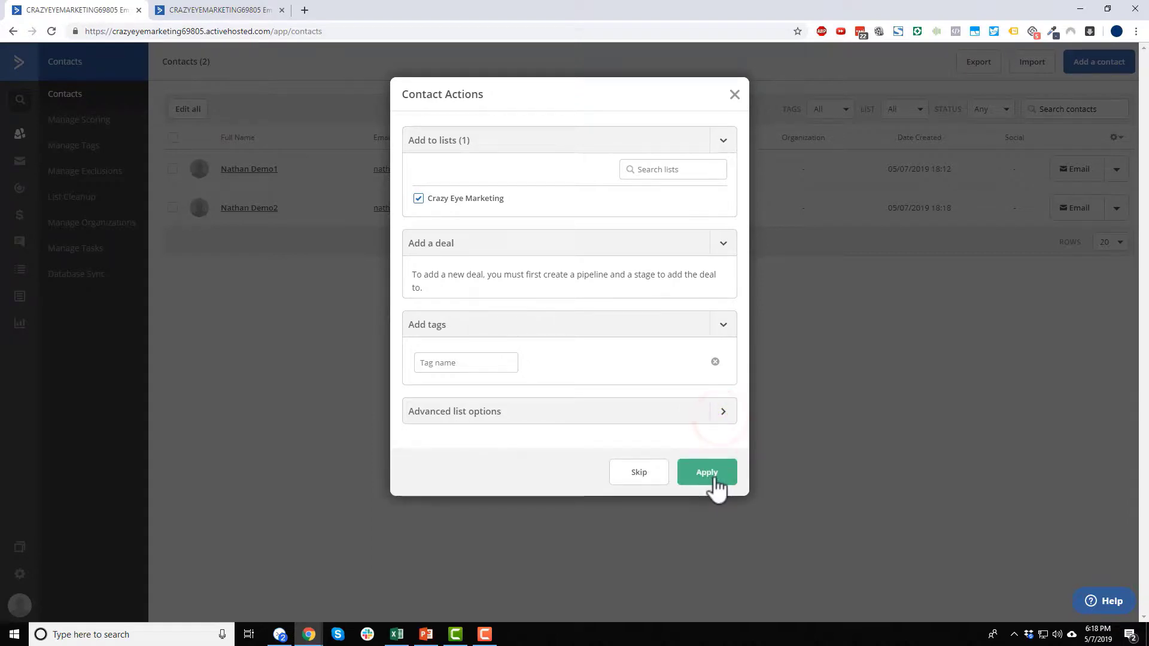
click(708, 476)
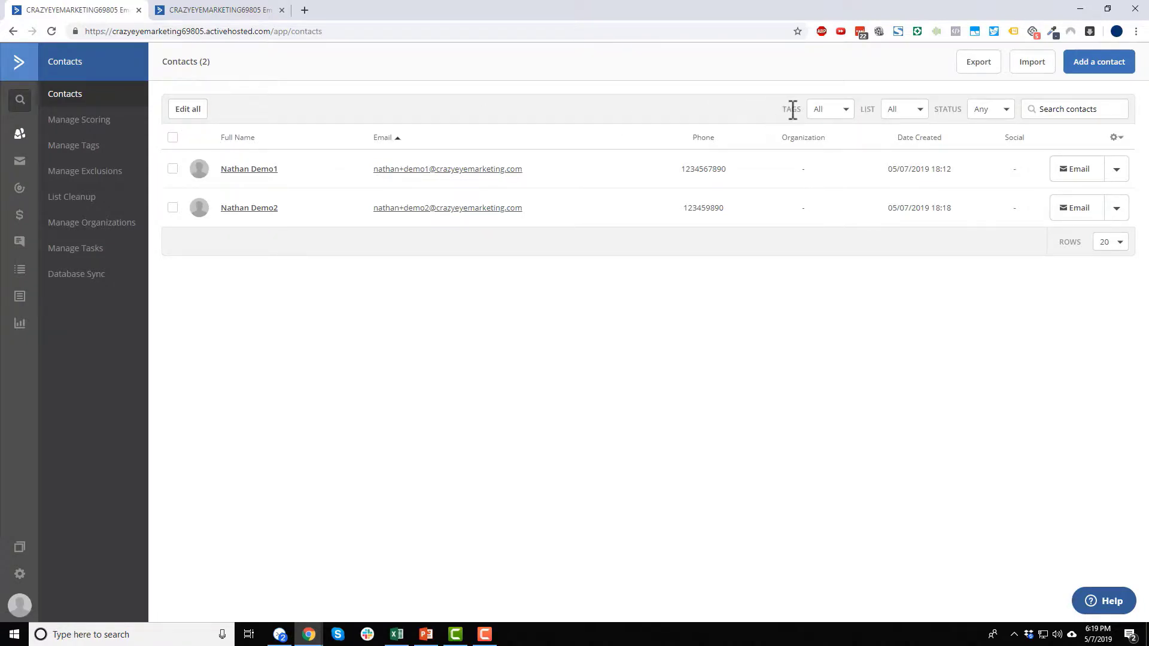
- Leave the Tags filter unchanged and tick the header checkbox to select both demo contacts
click(835, 112)
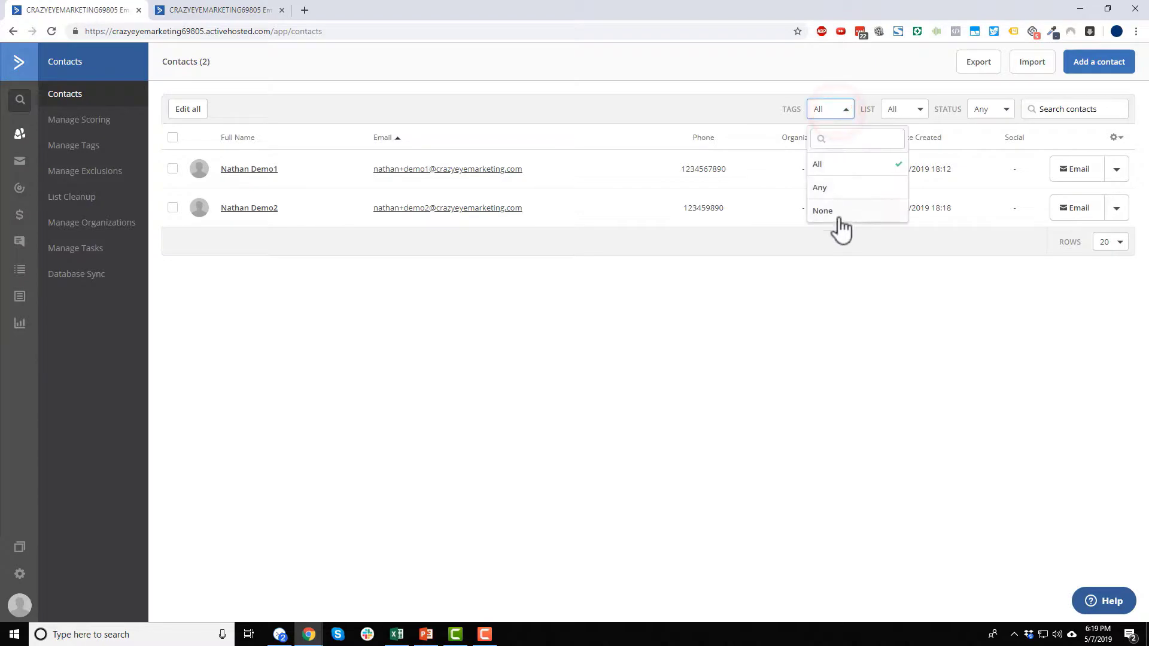
click(754, 113)
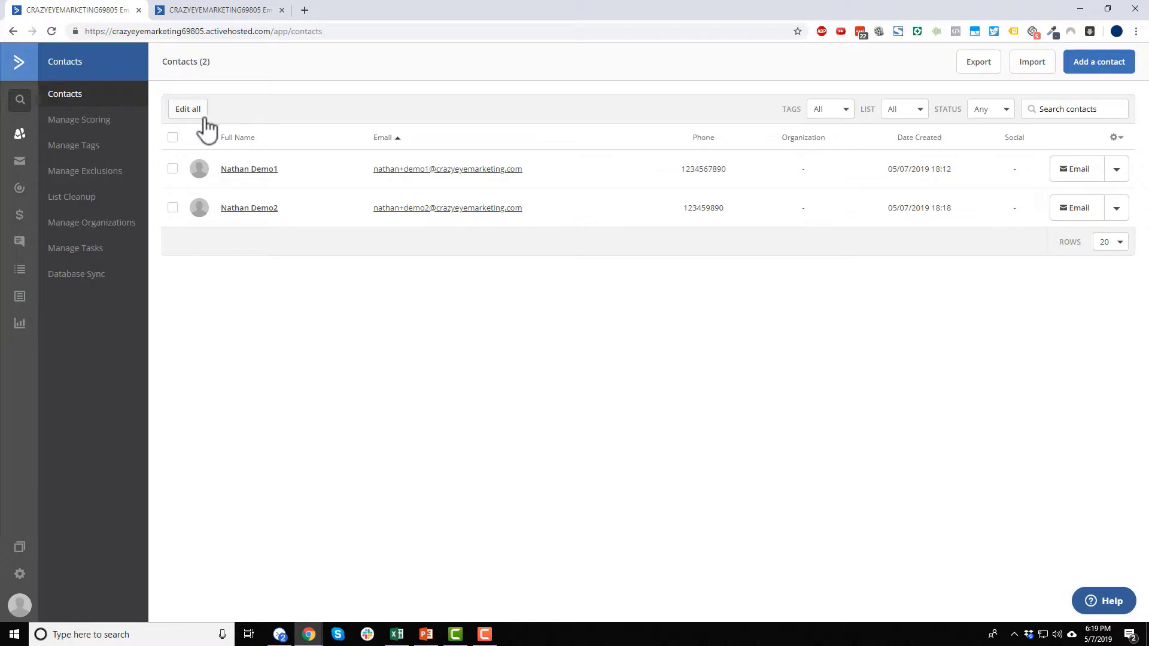
click(173, 138)
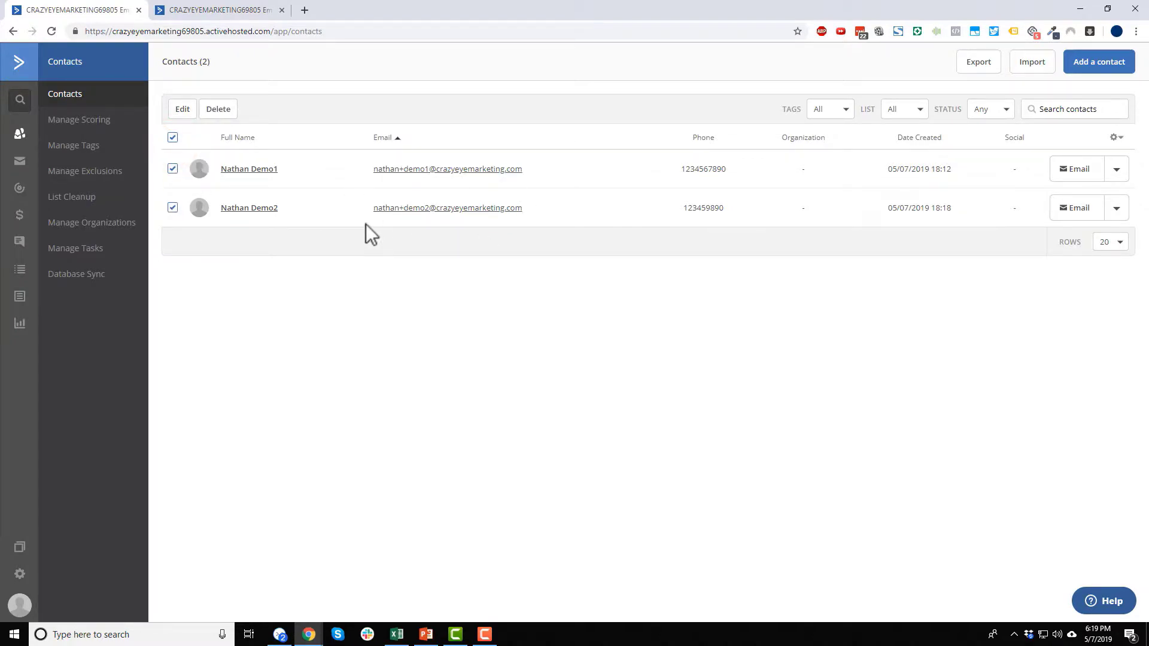
click(173, 138)
click(173, 139)
- Start a bulk edit of both contacts and back out of adding a tag
click(178, 110)
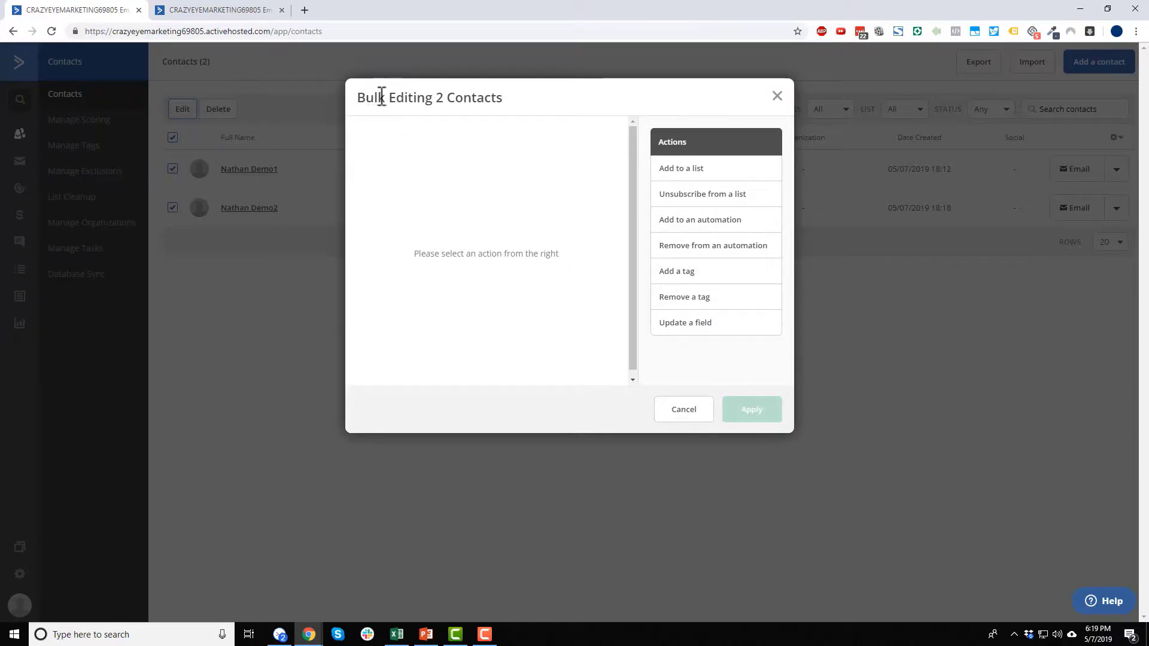
click(686, 272)
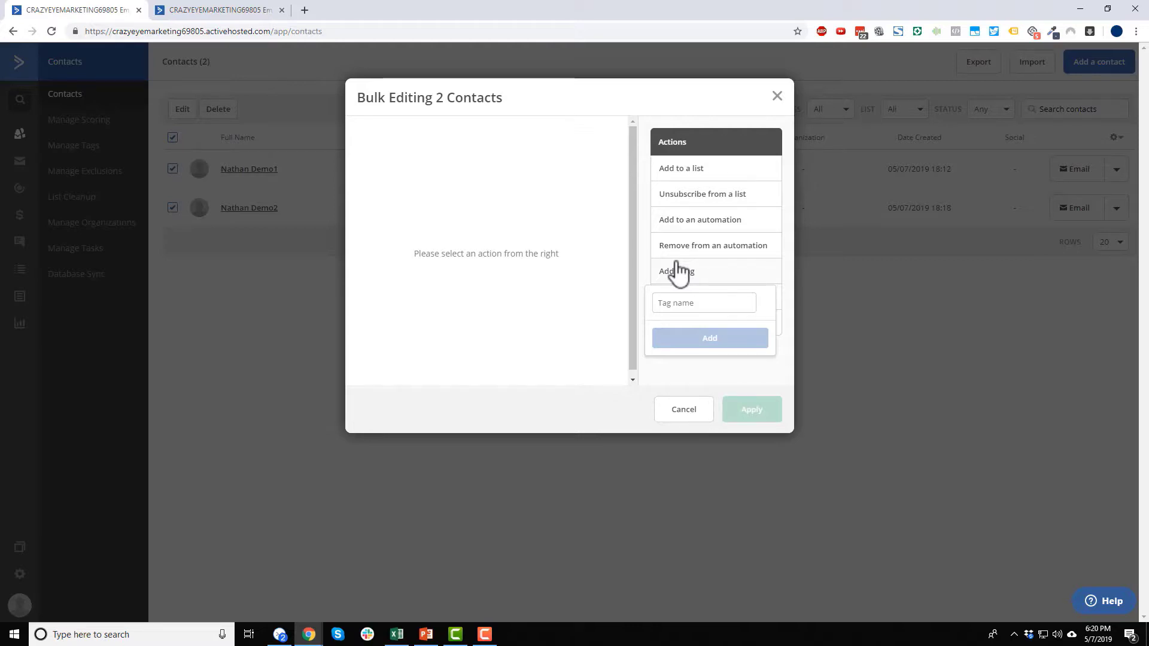
click(684, 301)
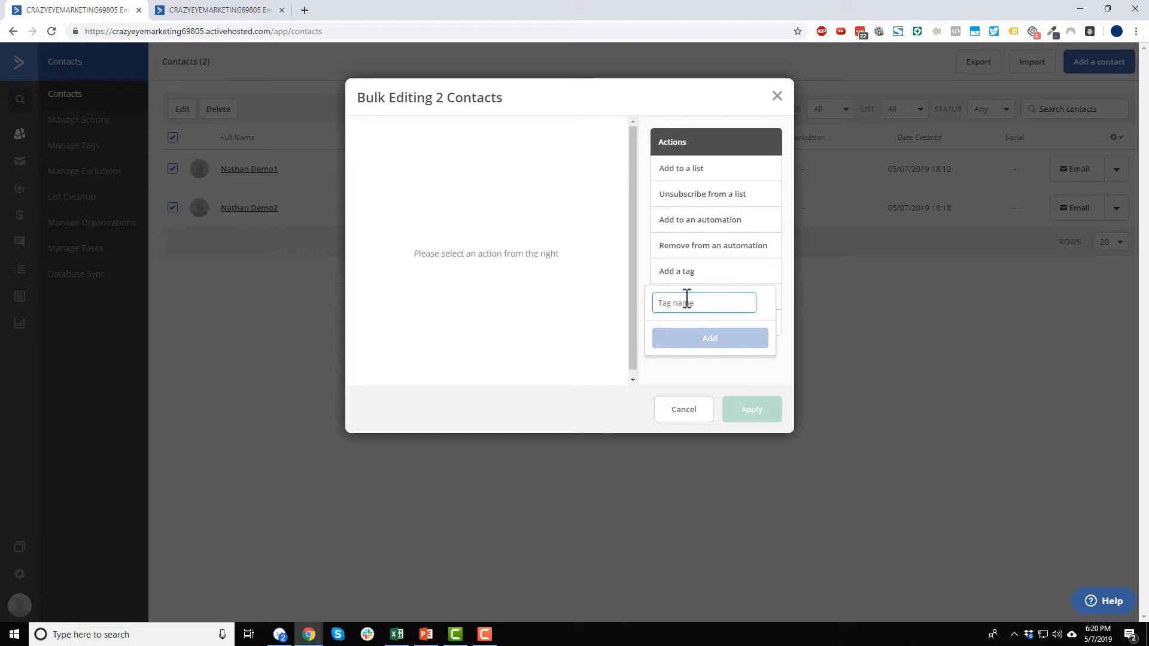
click(676, 359)
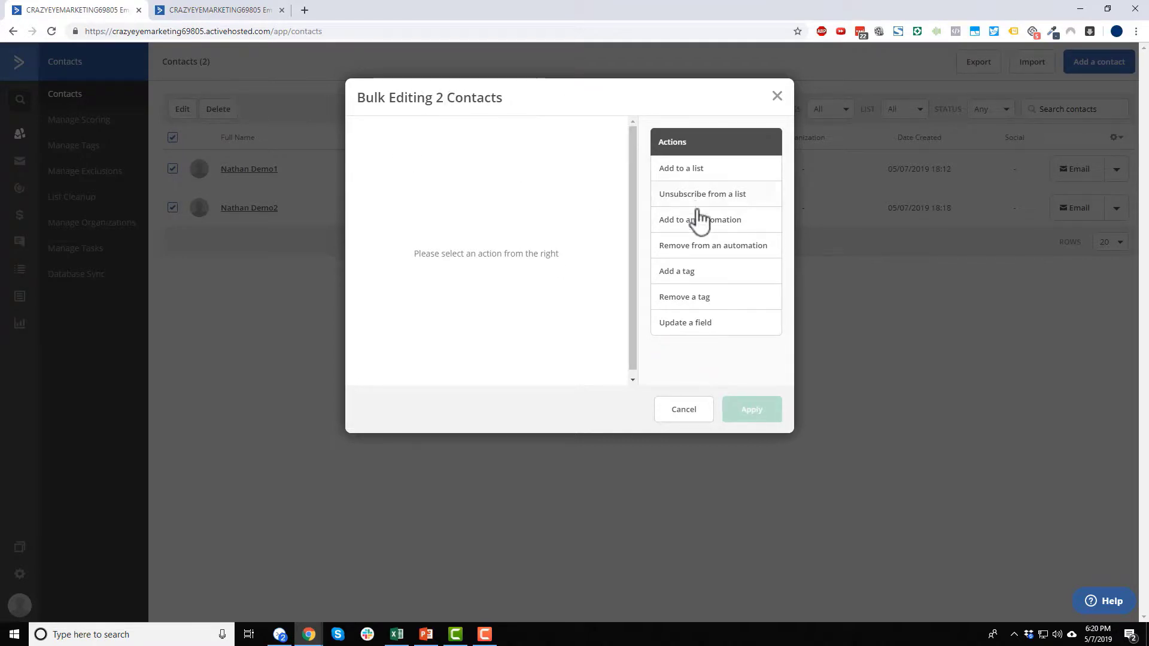
- Close the Bulk Editing dialog unchanged and open the first demo contact's details page
drag(366, 97, 519, 99)
click(519, 98)
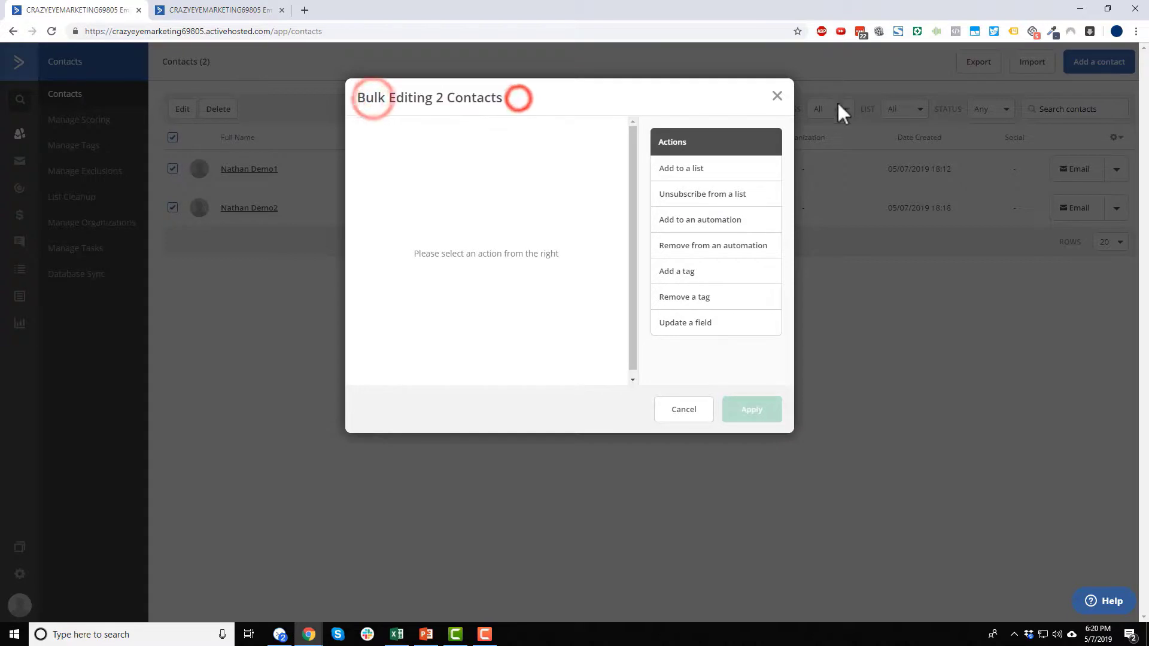
click(771, 96)
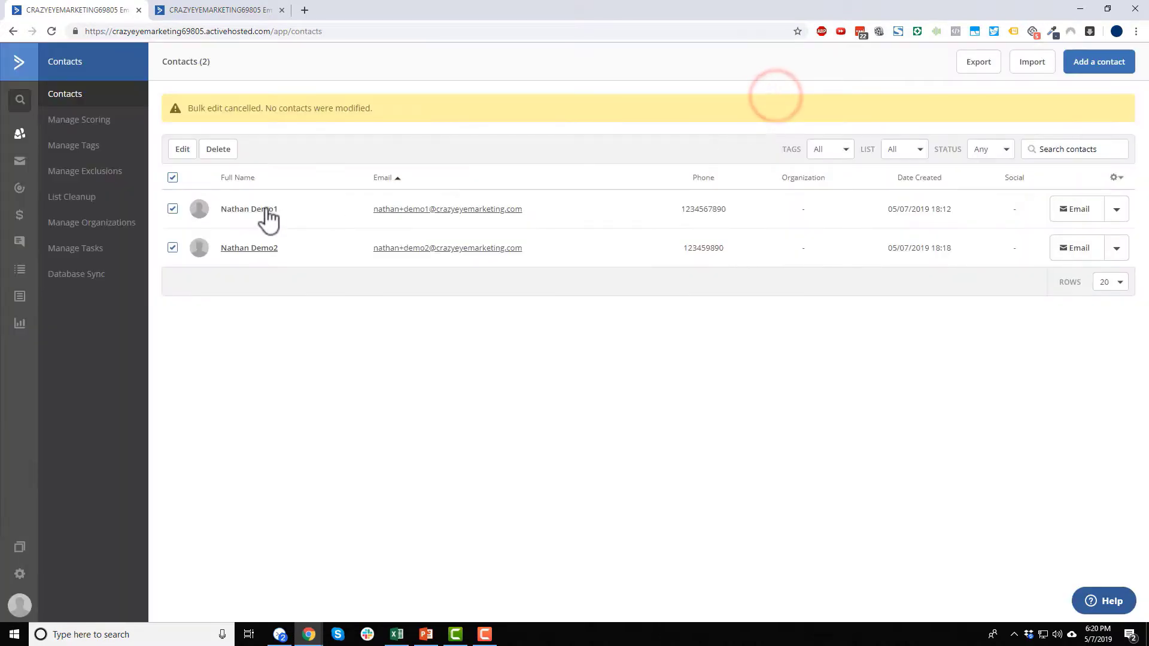
click(262, 210)
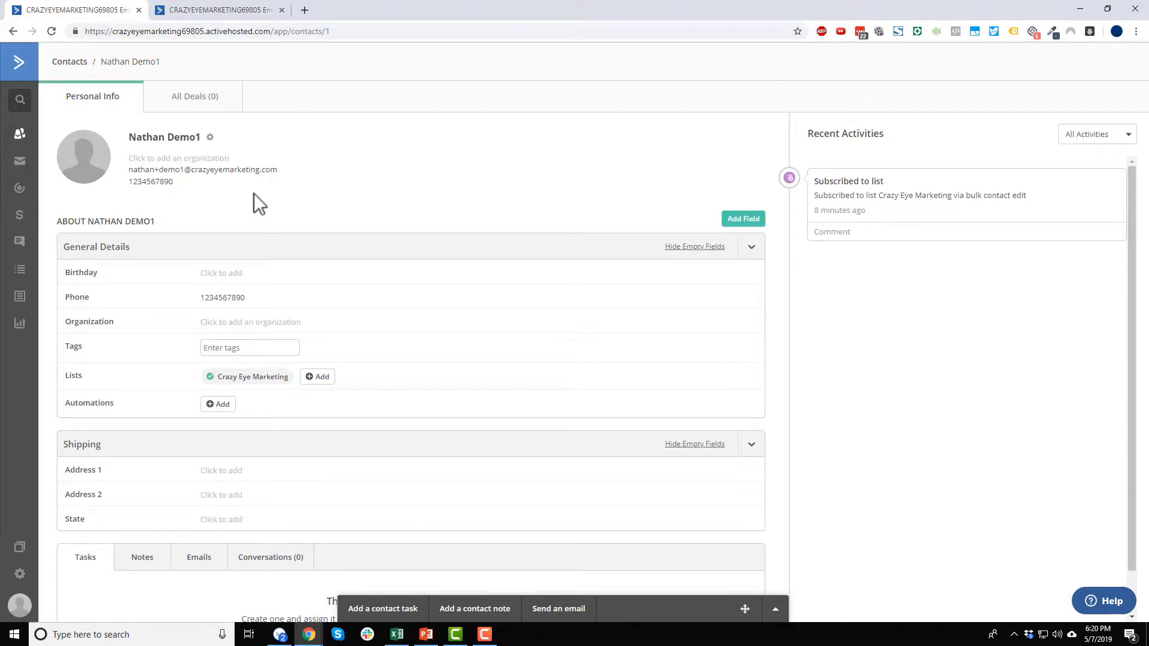
- Hide the empty general-detail fields, leaving name, email, phone and tags unchanged
click(153, 137)
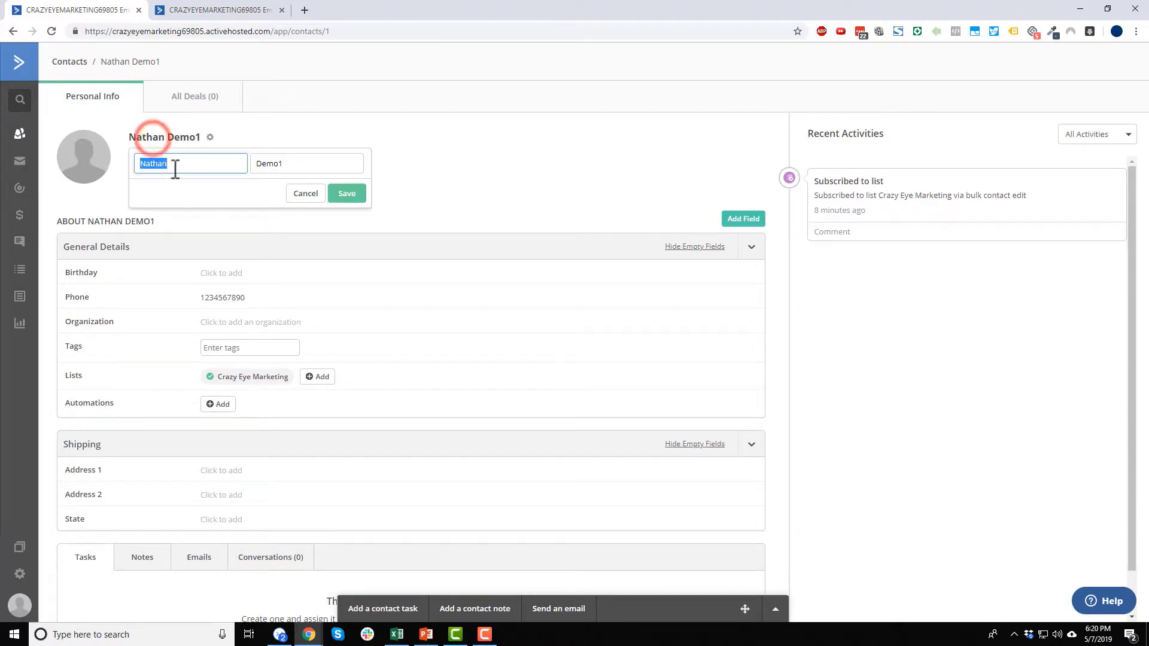
click(682, 246)
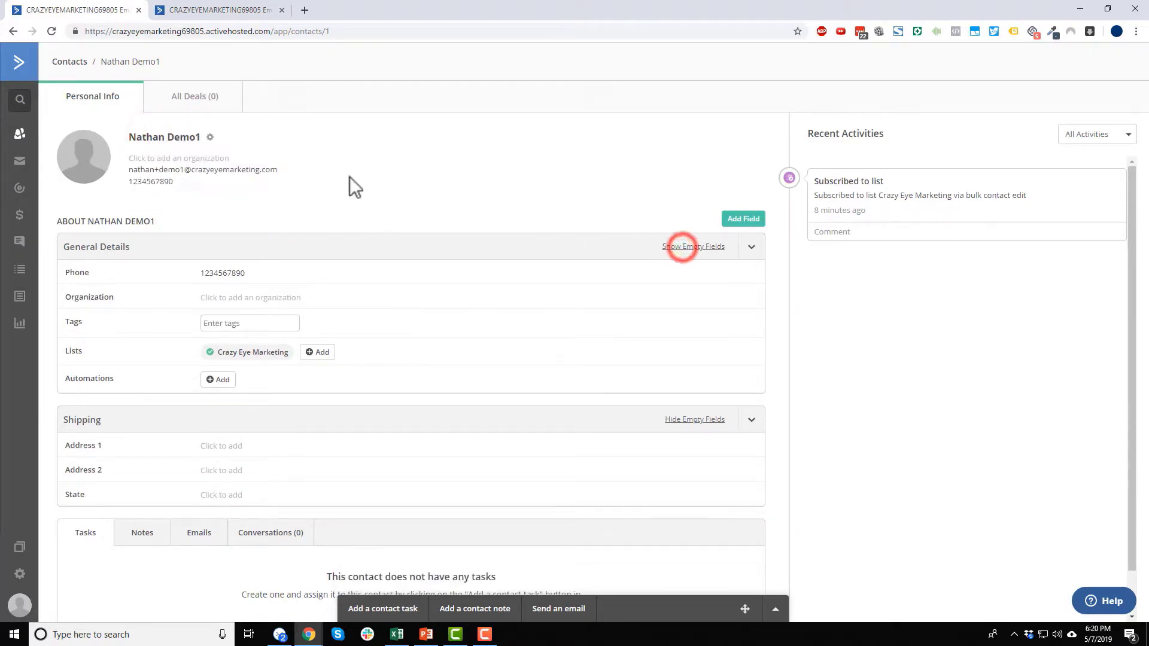
click(244, 169)
click(459, 188)
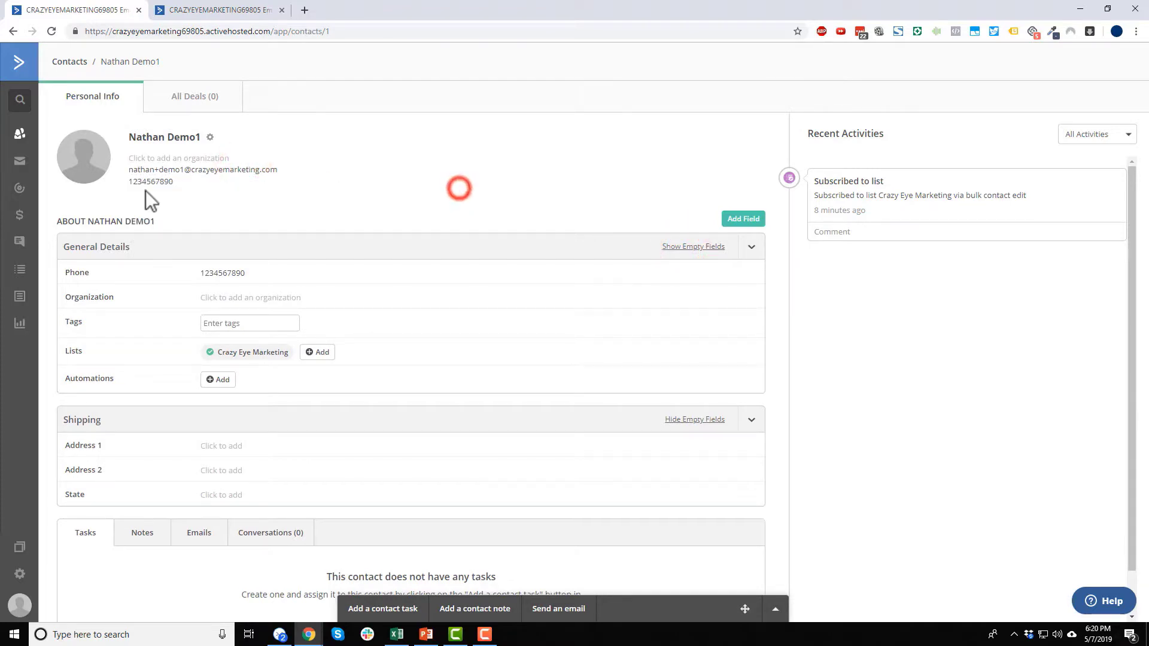
click(145, 183)
click(479, 157)
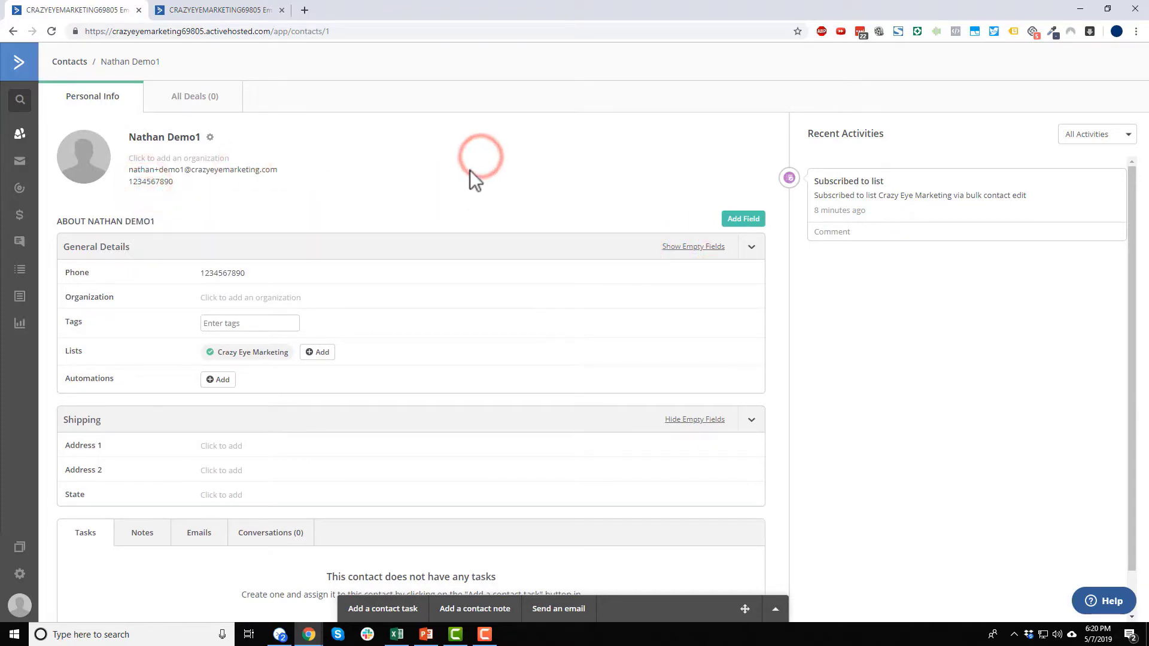
scroll(413, 199, down, 2)
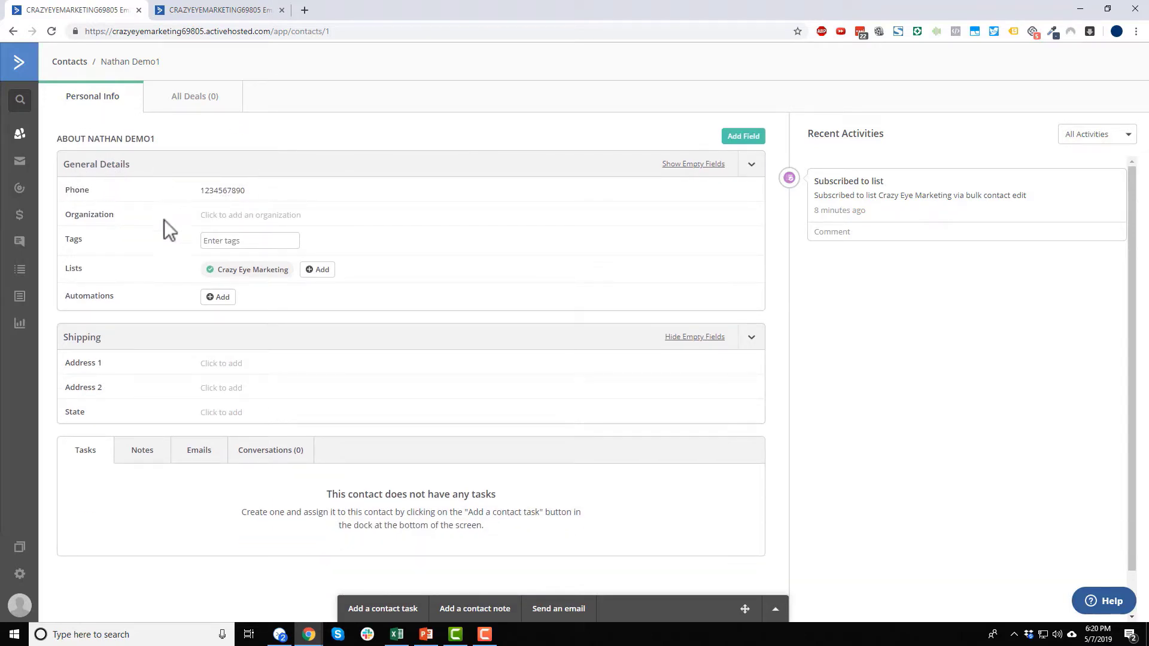
click(286, 241)
- Browse the contact's Tasks, Notes, Emails and Conversations tabs
click(137, 450)
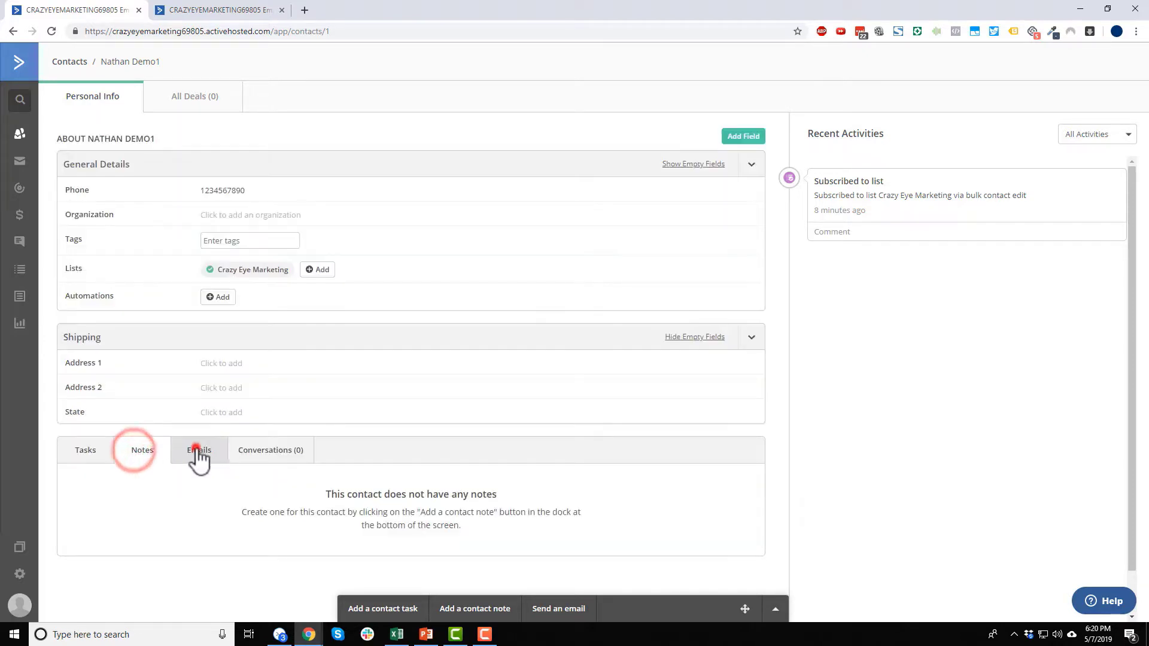
click(198, 450)
click(290, 453)
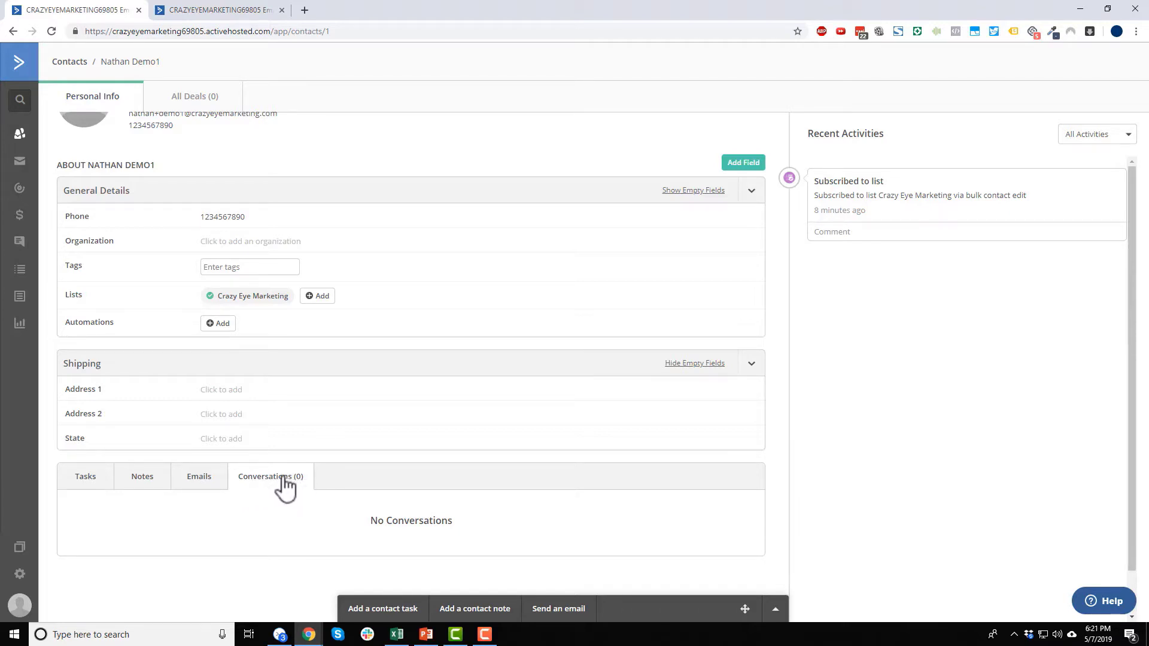
click(71, 479)
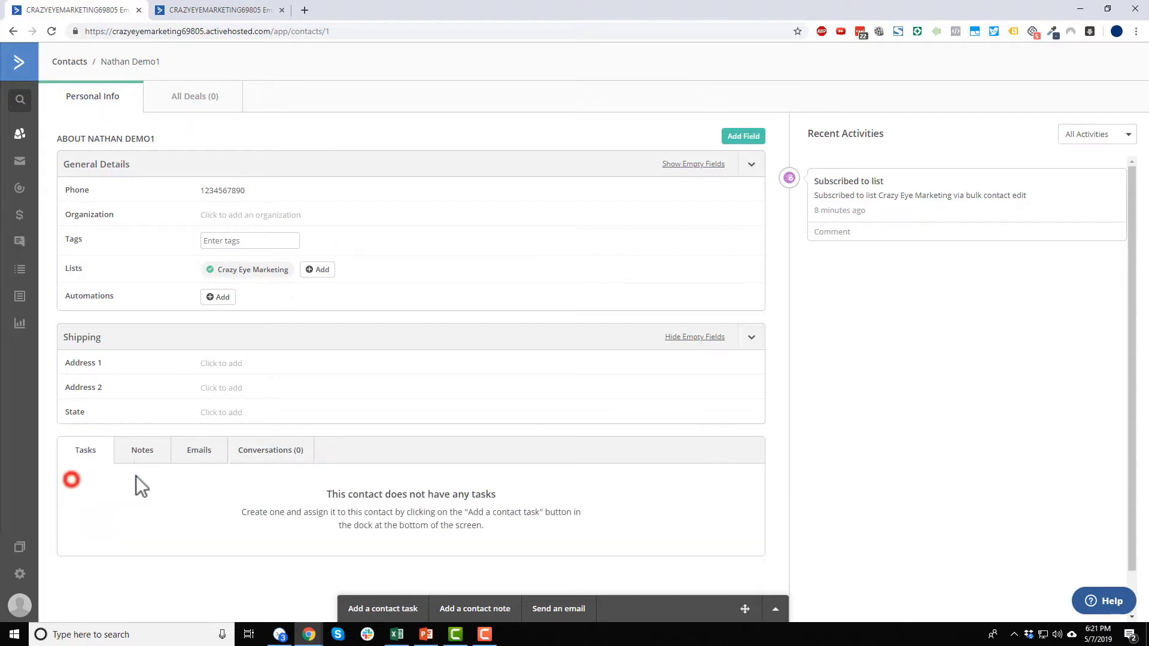
click(142, 455)
click(192, 449)
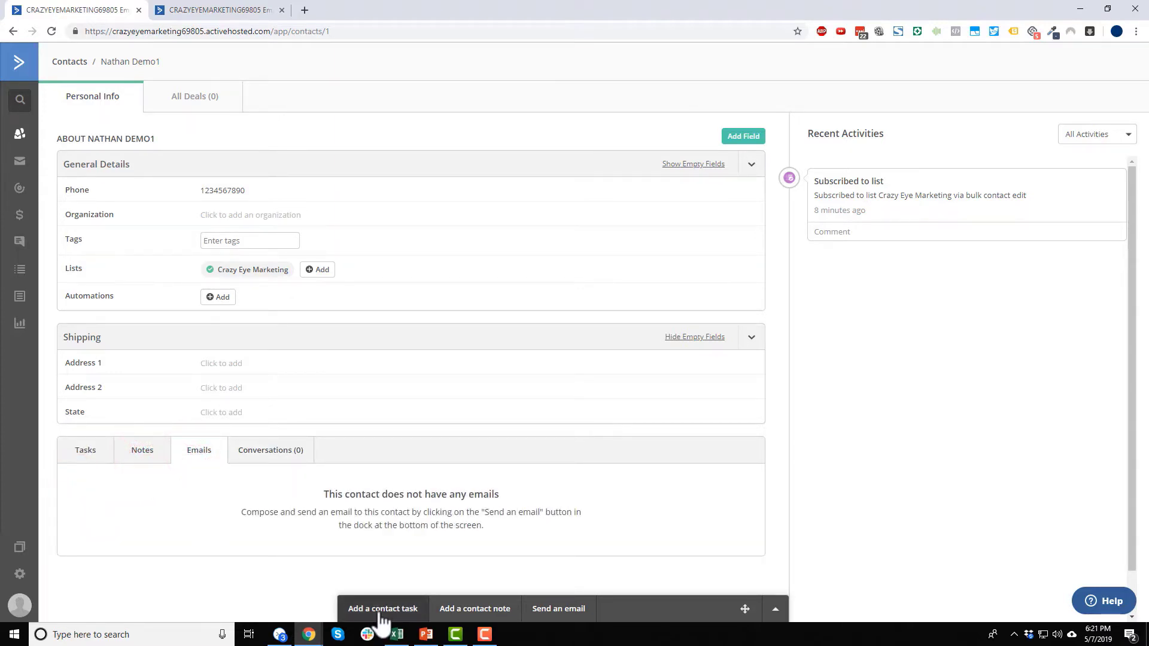
- Preview the task, note and email forms, collapse that panel, then view All Deals (0)
click(413, 607)
click(487, 486)
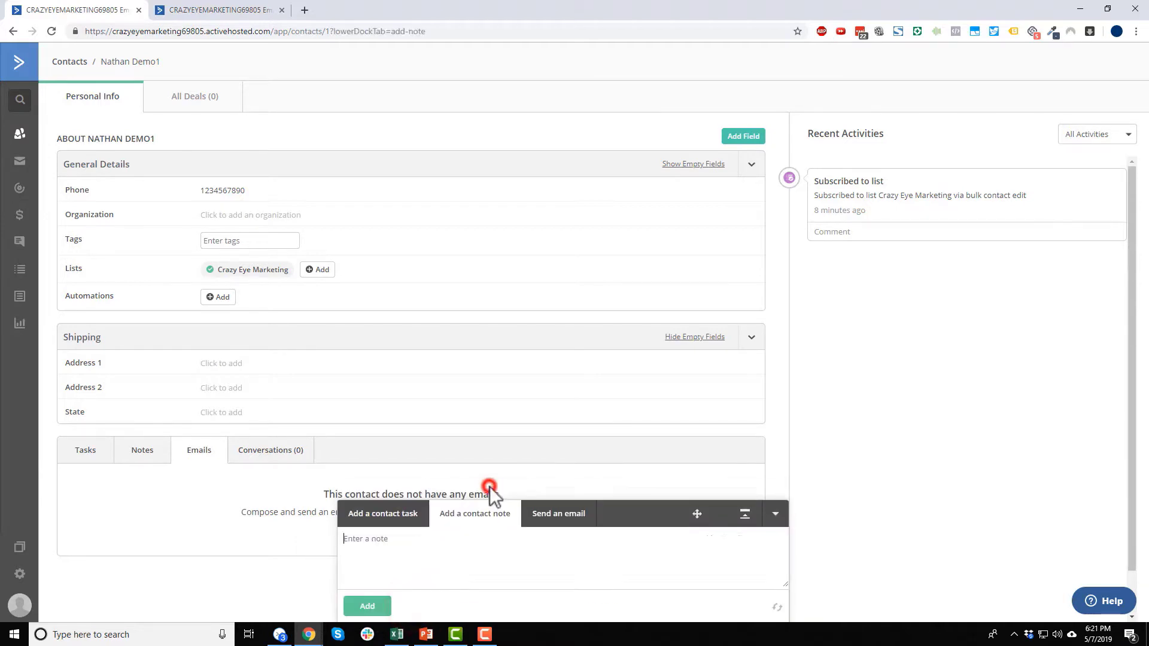
click(560, 527)
click(777, 351)
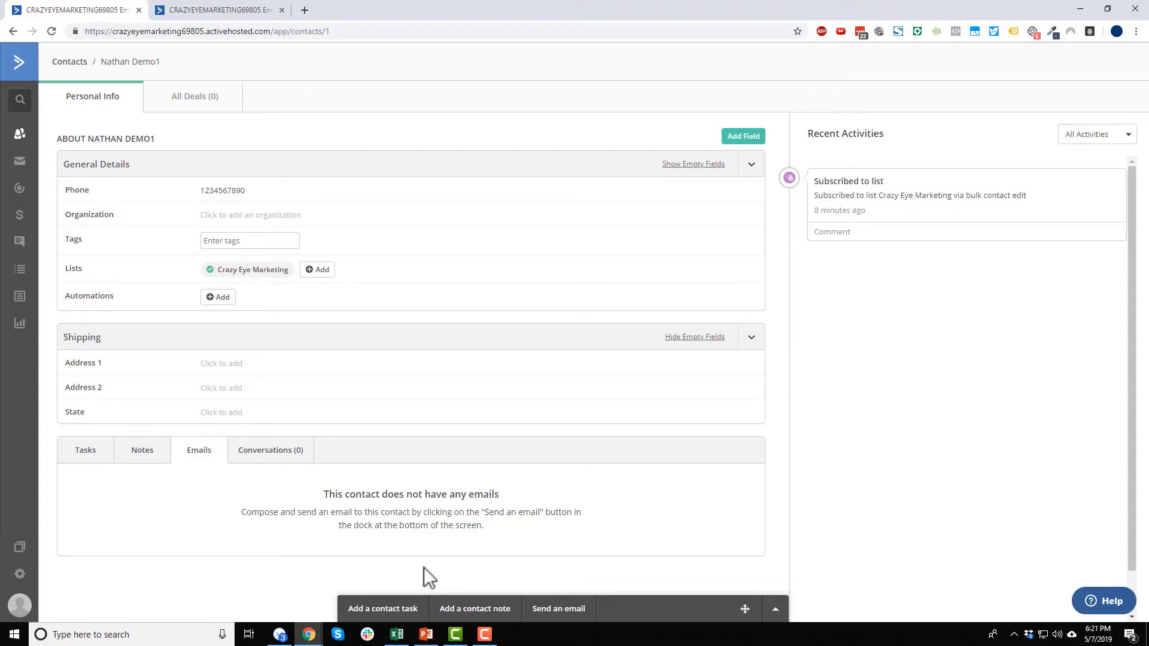
scroll(174, 197, up, 2)
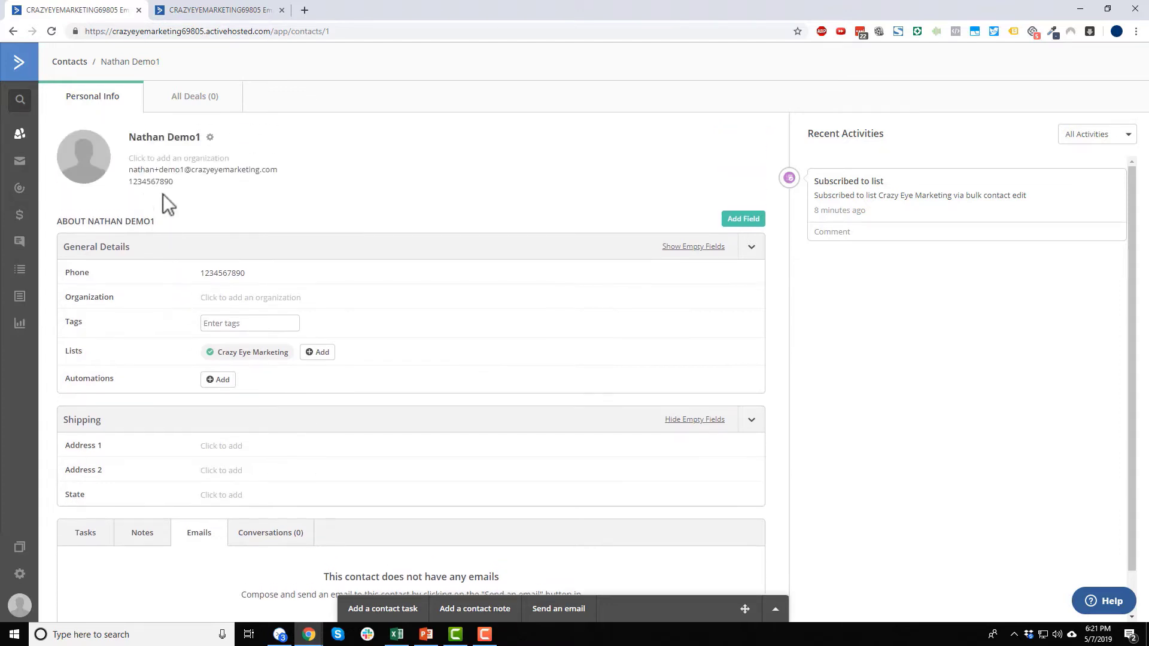
click(196, 96)
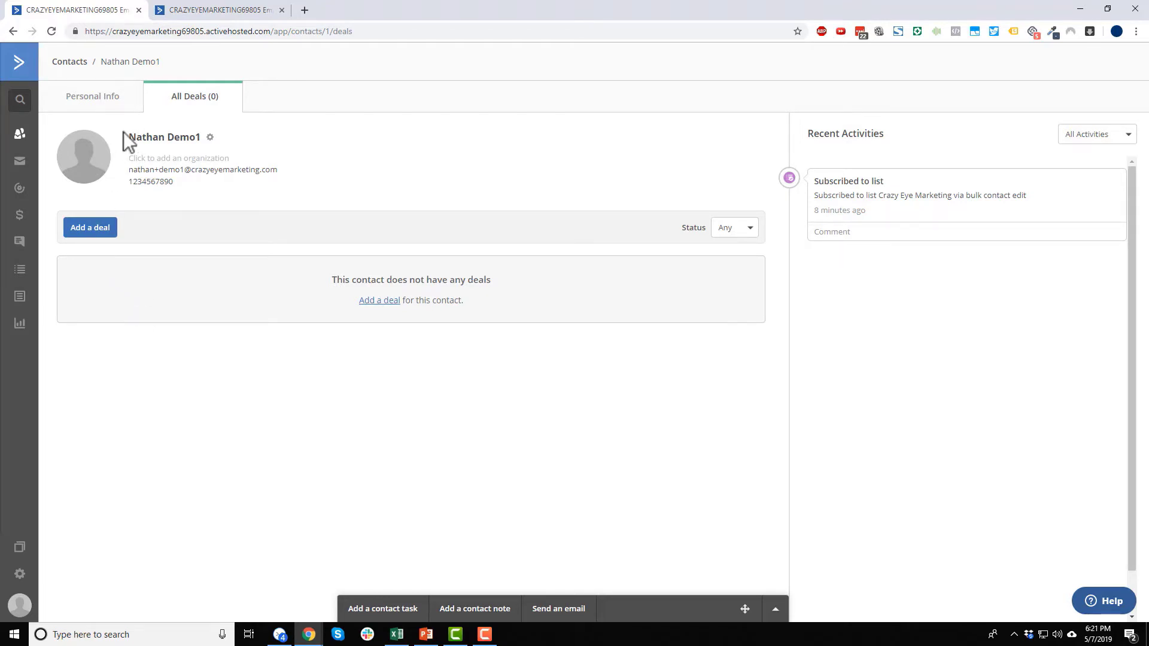
- Back on Personal Info, review All Activities showing the Crazy Eye Marketing list subscription
click(86, 100)
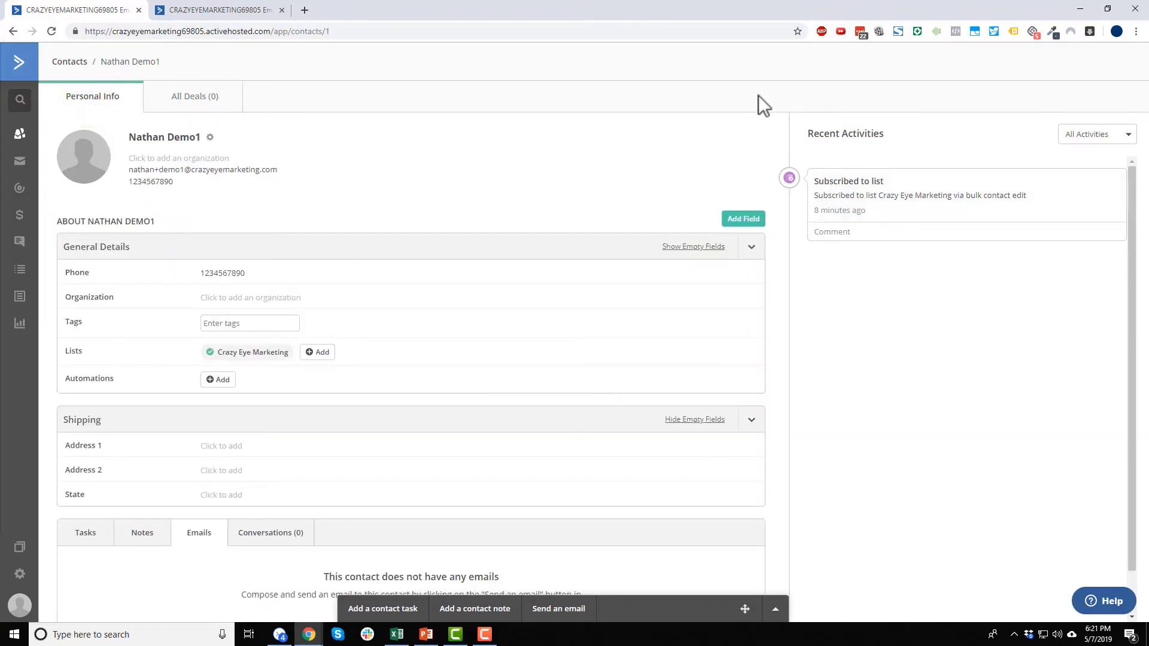
click(823, 133)
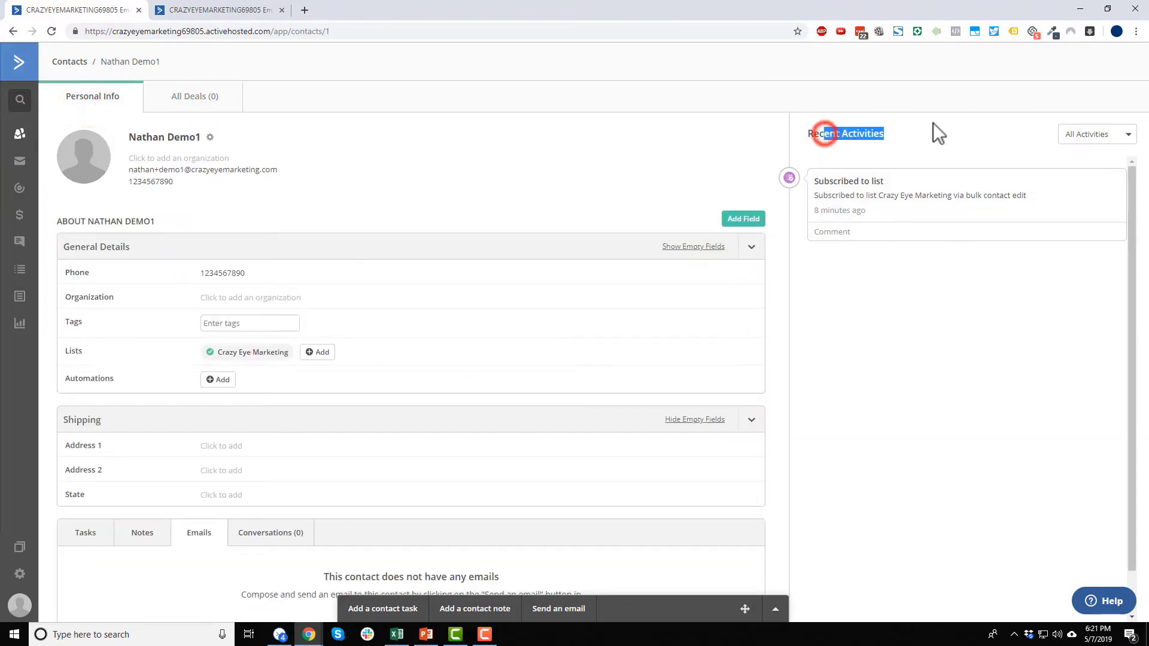
click(932, 123)
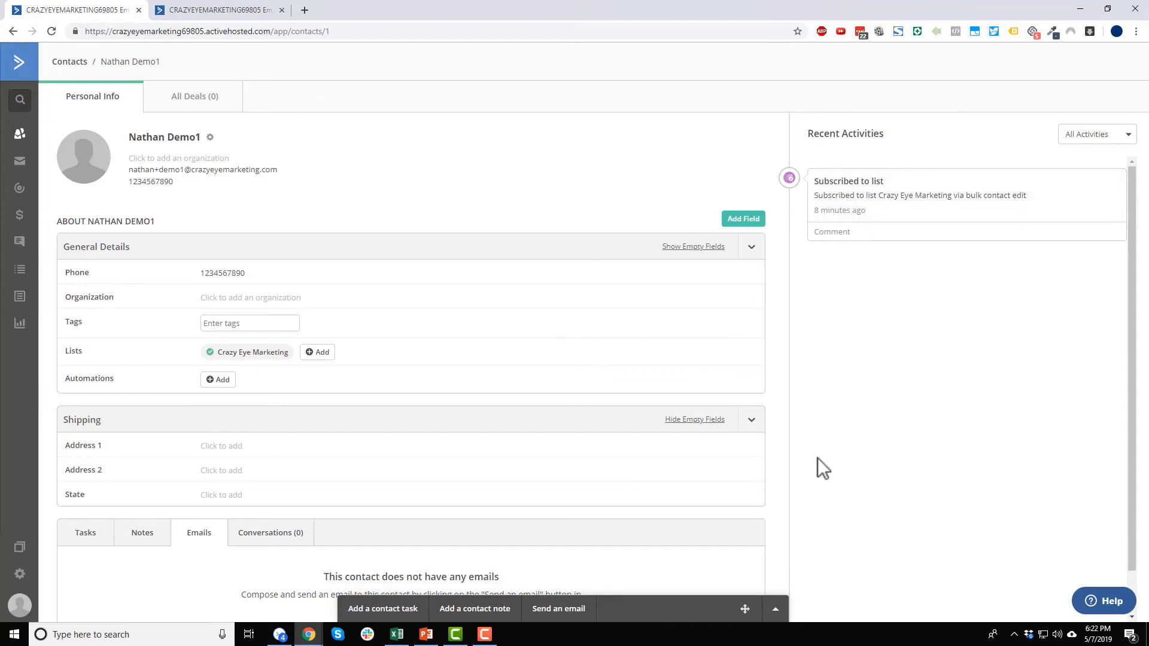
click(1089, 135)
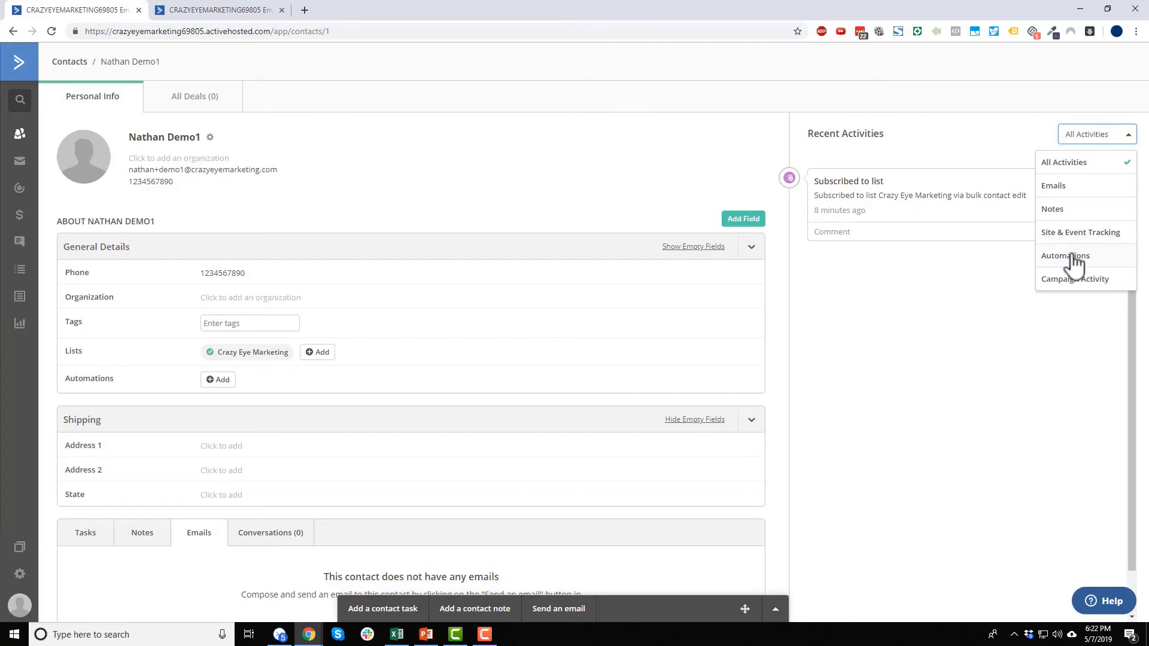
click(968, 328)
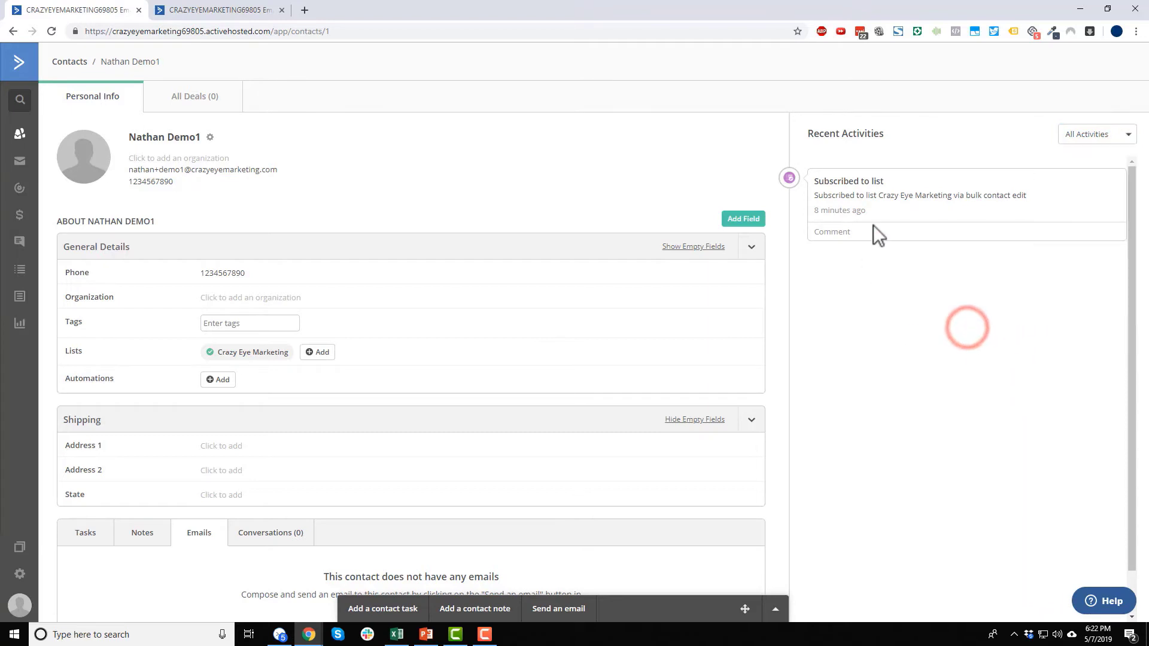
scroll(874, 225, down, 1)
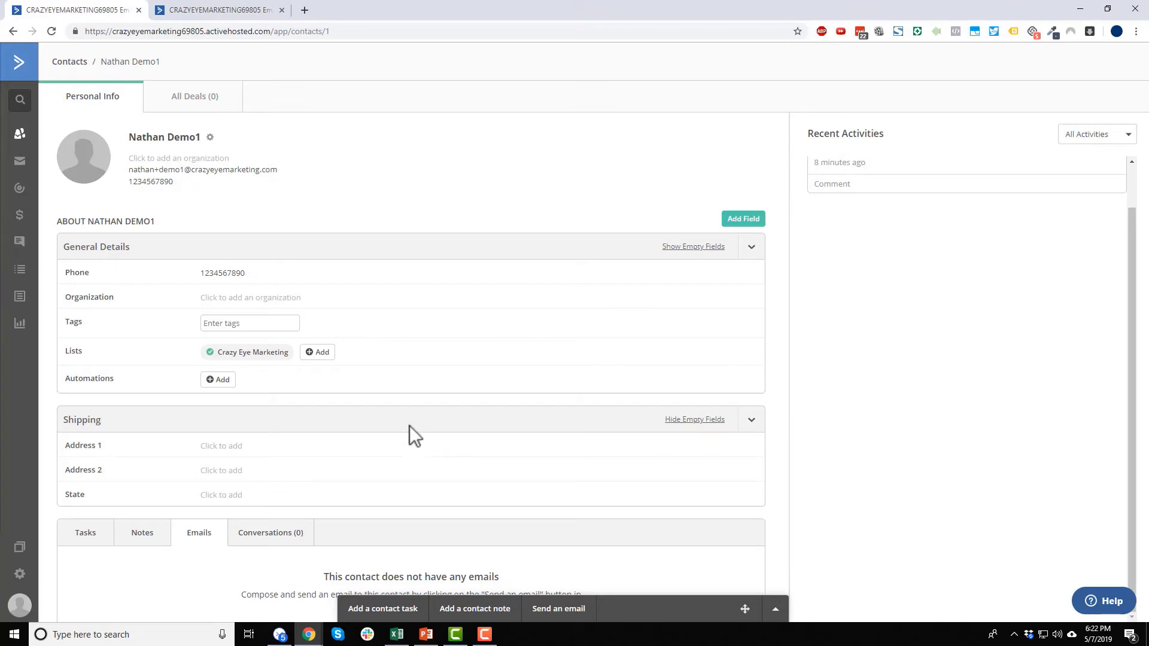